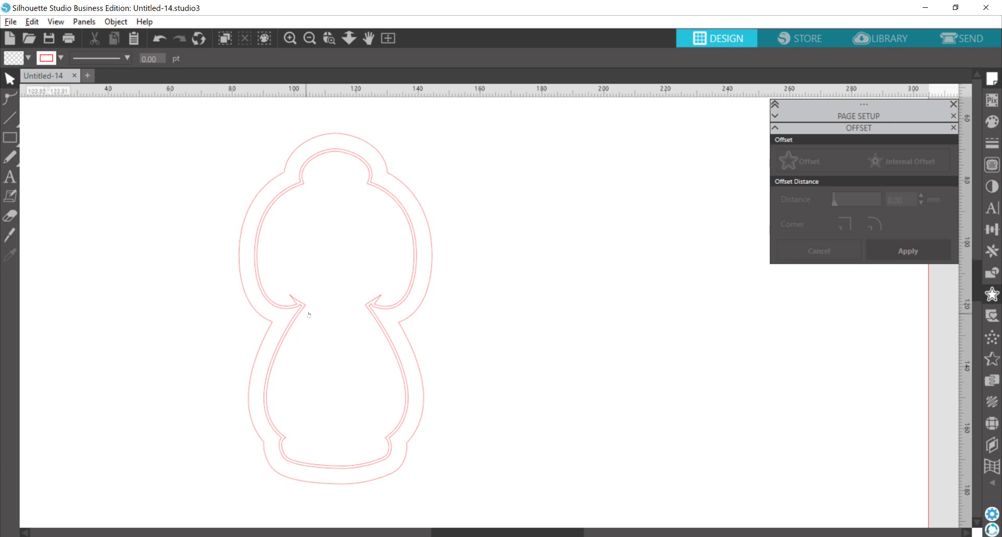
Step: Select both the outer and inner kokeshi outlines on the canvas
{"action": "left_click", "coordinate": [309, 314]}
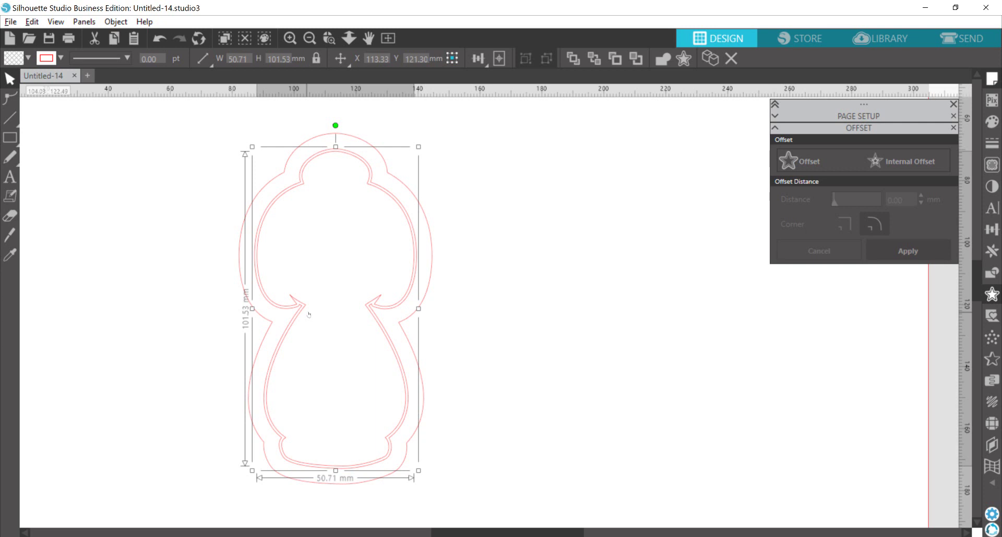
{"action": "left_click", "coordinate": [322, 282]}
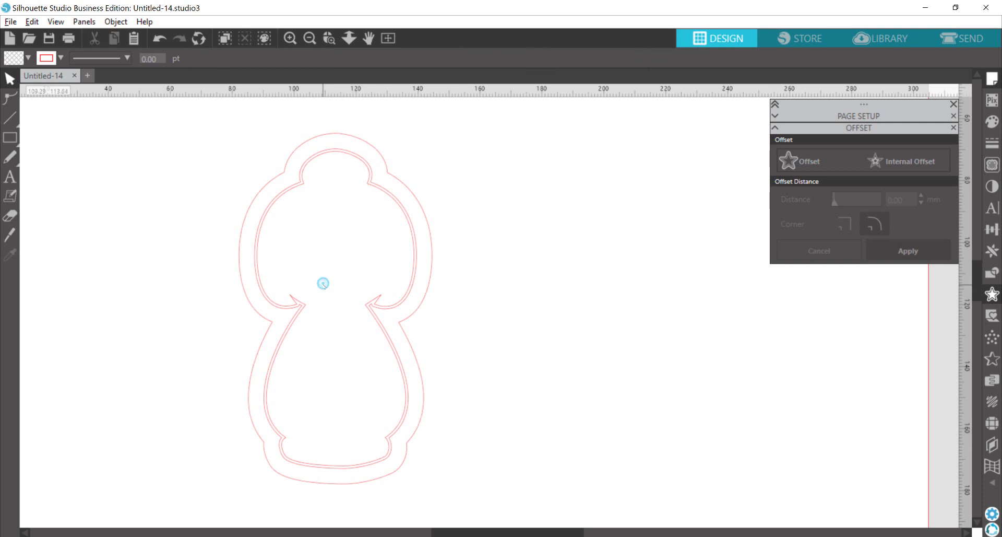
{"action": "left_click", "coordinate": [248, 219]}
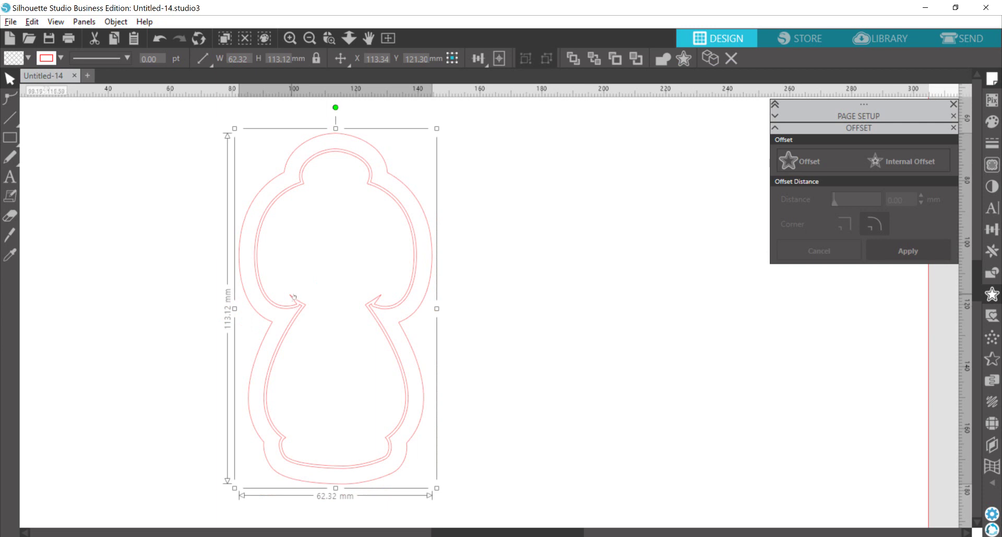
{"action": "left_click", "coordinate": [293, 296], "text": "shift"}
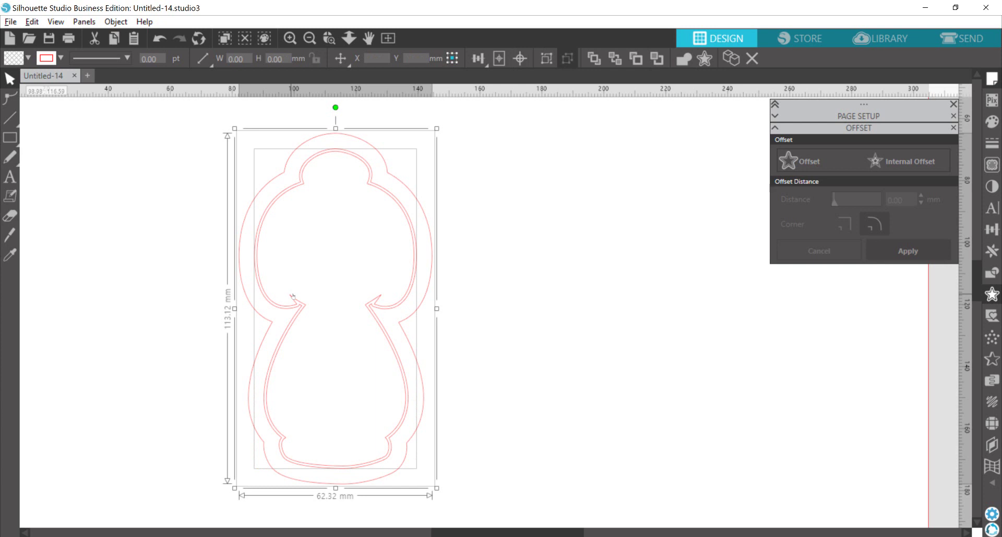
Step: Save the selection as SVG named kokeshi-handle, replacing the existing file
{"action": "left_click", "coordinate": [10, 22]}
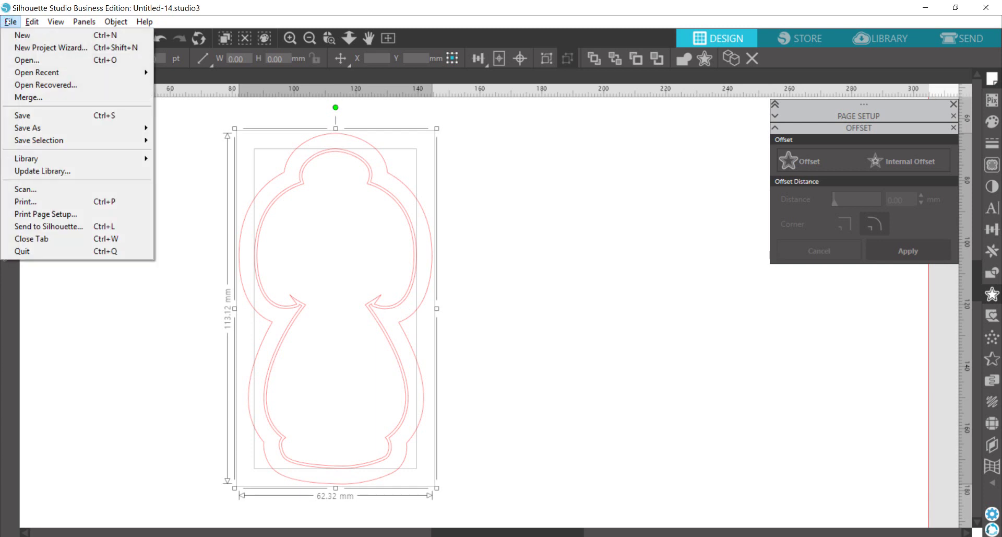
{"action": "mouse_move", "coordinate": [105, 140]}
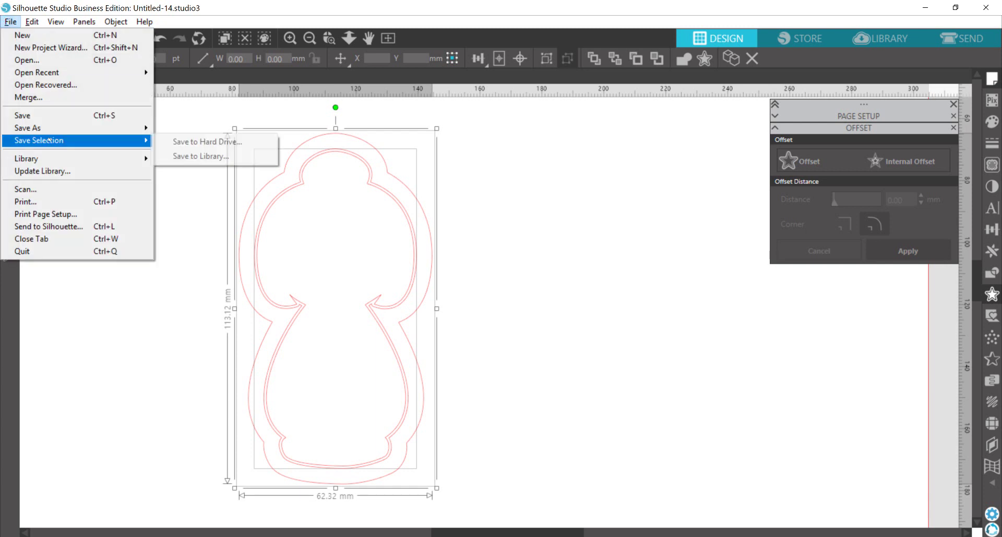
{"action": "left_click", "coordinate": [188, 142]}
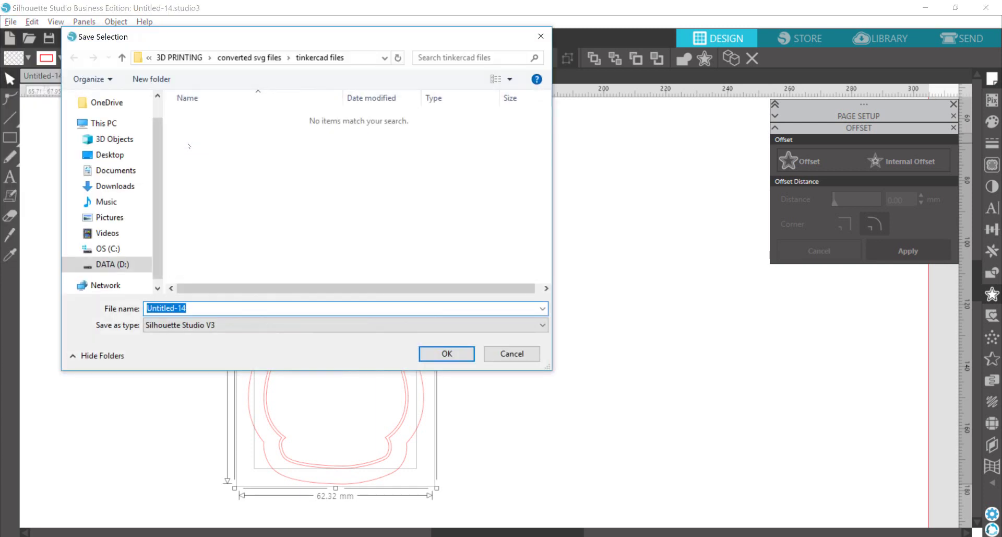
{"action": "type", "text": "kokeshi"}
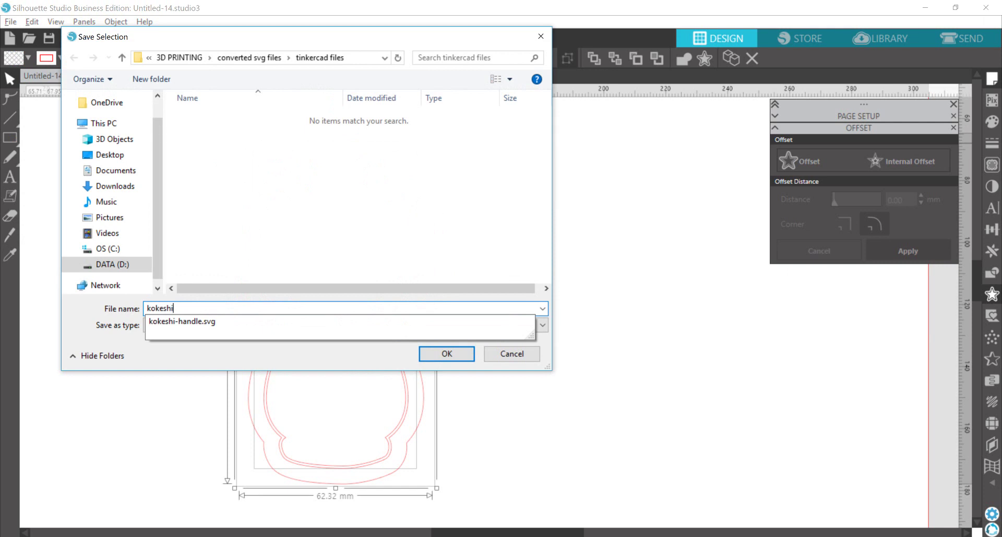
{"action": "type", "text": "-handle"}
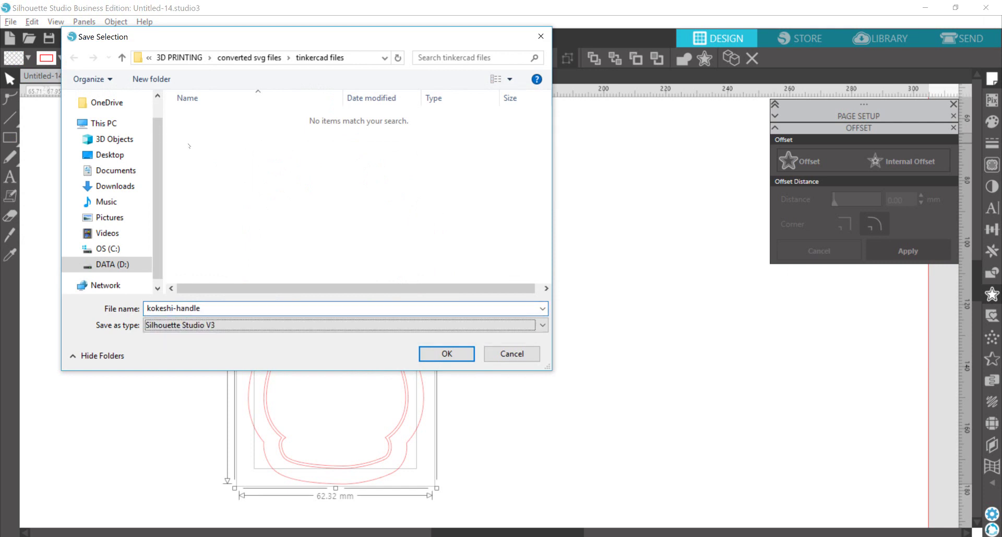
{"action": "key", "text": "Down"}
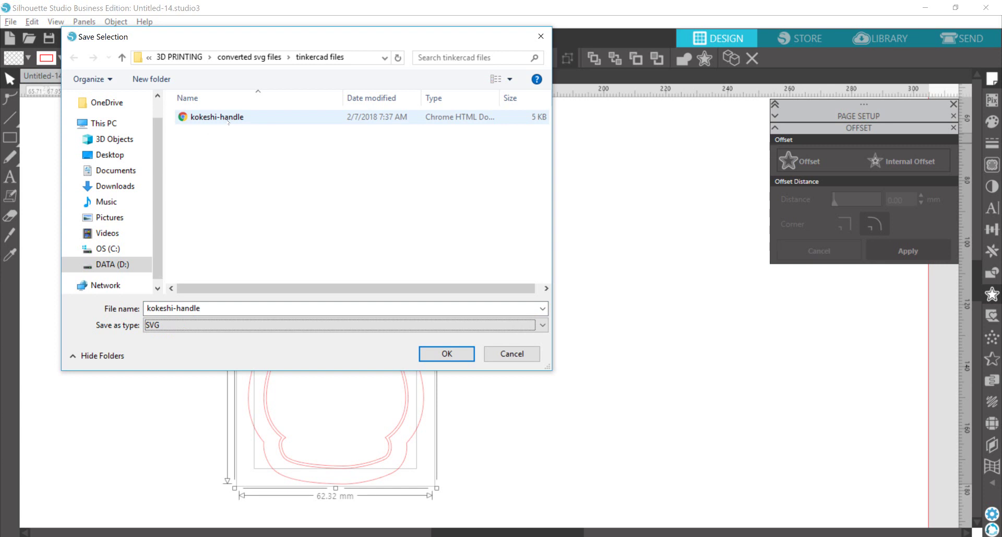
{"action": "left_click", "coordinate": [229, 119]}
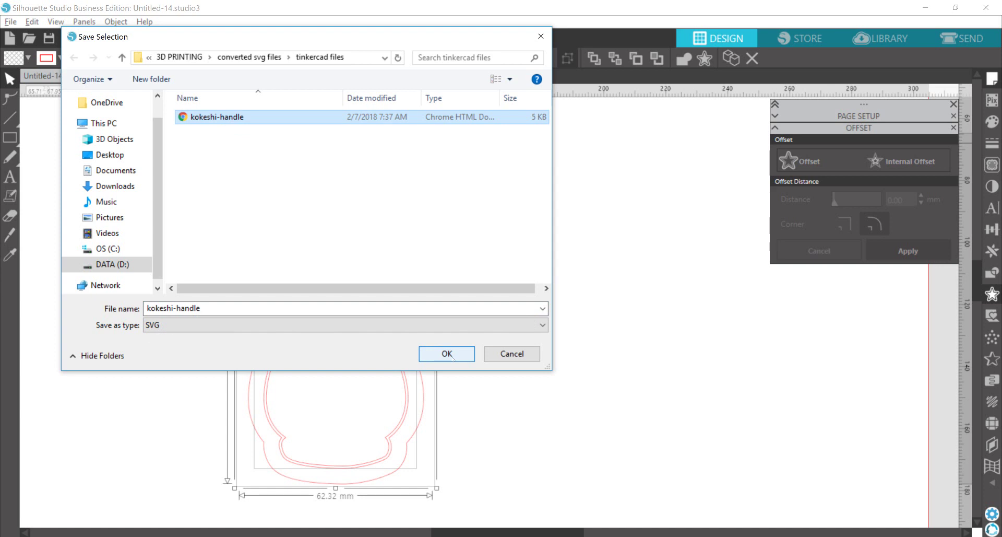
{"action": "left_click", "coordinate": [197, 328]}
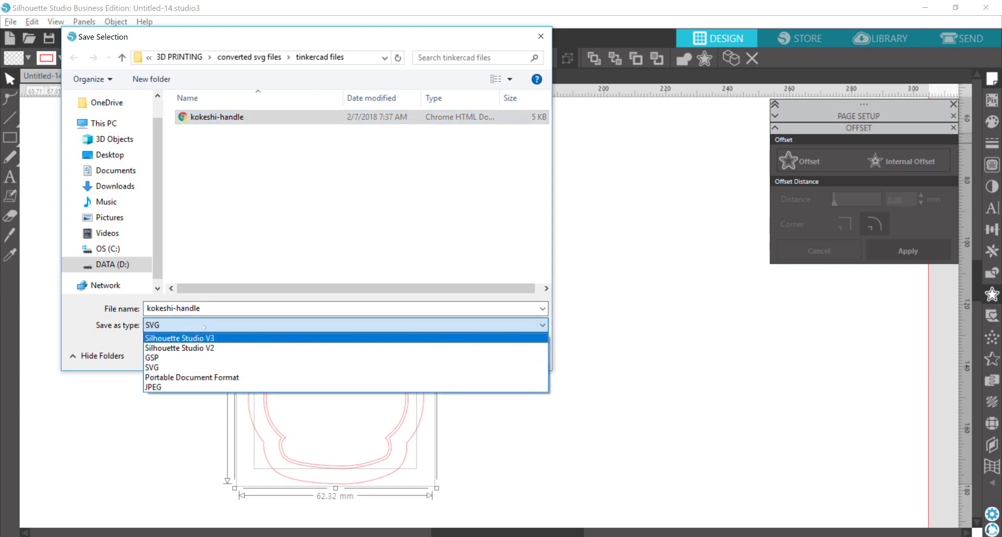
{"action": "left_click", "coordinate": [210, 314]}
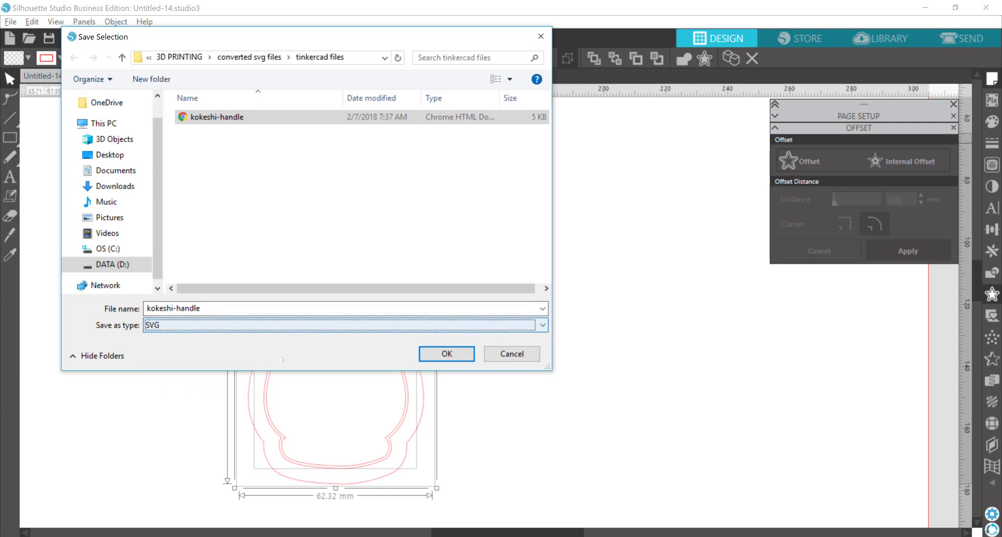
{"action": "left_click", "coordinate": [447, 354]}
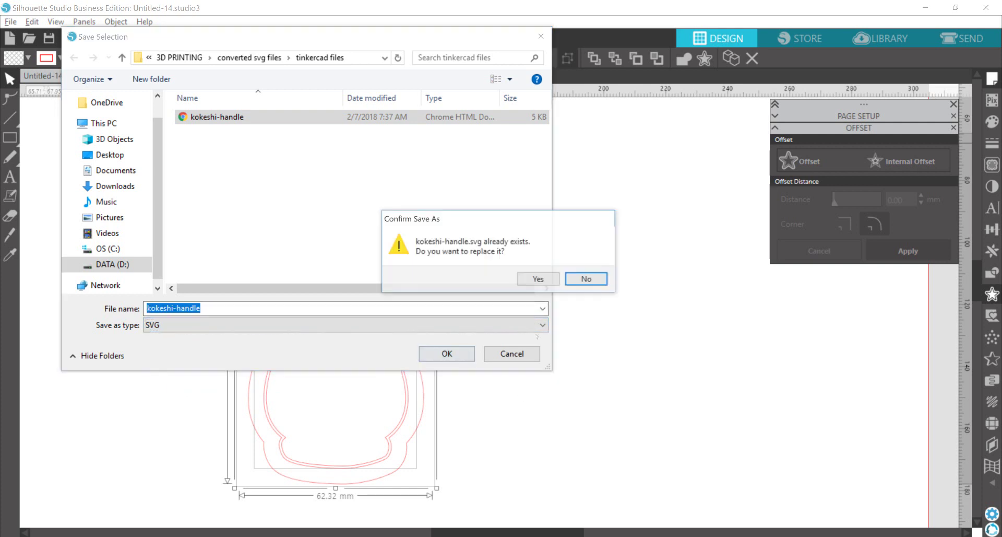
{"action": "left_click", "coordinate": [537, 279]}
Step: Reselect the kokeshi outline together with the other outline
{"action": "left_click", "coordinate": [544, 325]}
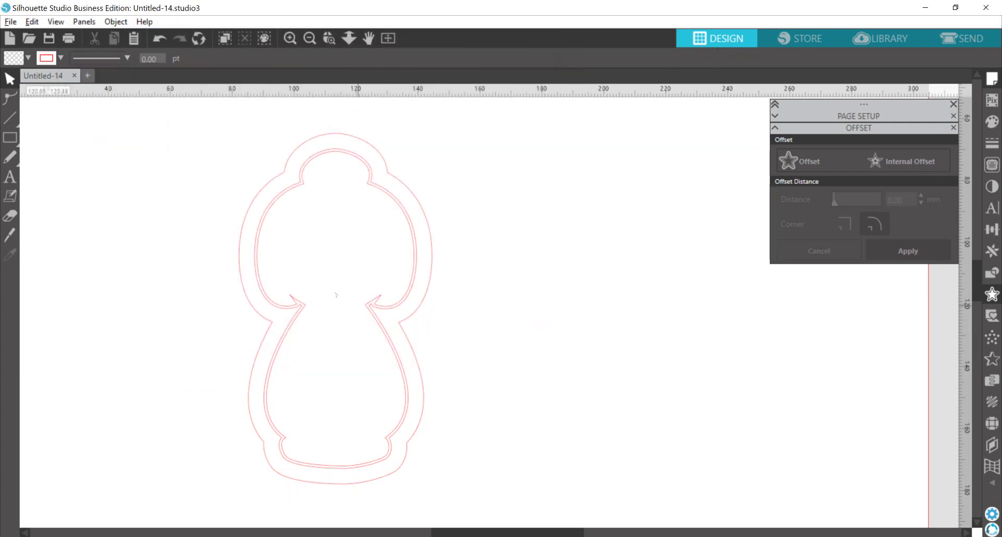
{"action": "left_click", "coordinate": [307, 308]}
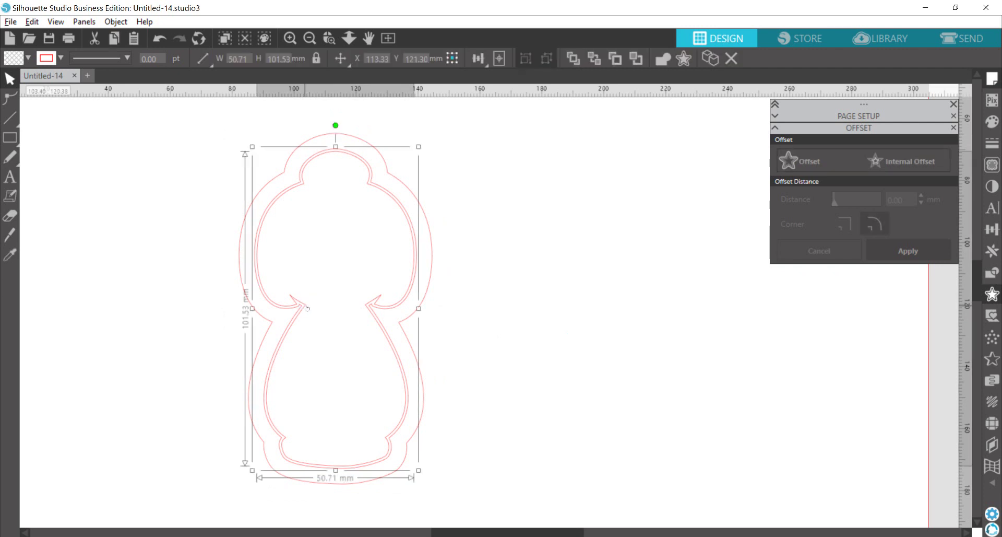
{"action": "left_click", "coordinate": [303, 324]}
{"action": "left_click", "coordinate": [302, 326]}
{"action": "left_click", "coordinate": [292, 319], "text": "shift"}
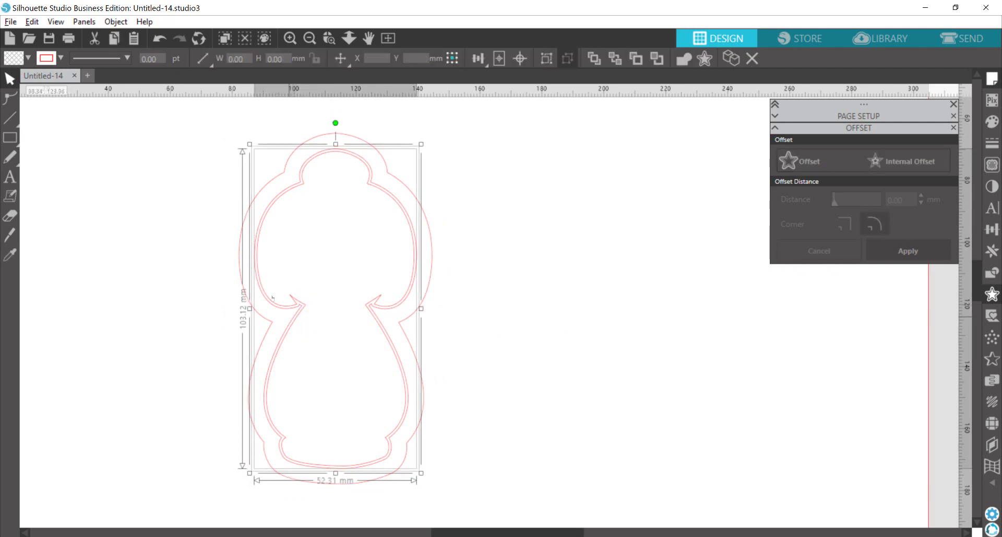
Step: Save the selected outlines to disk as the SVG file kokeshi-edge
{"action": "left_click", "coordinate": [9, 21]}
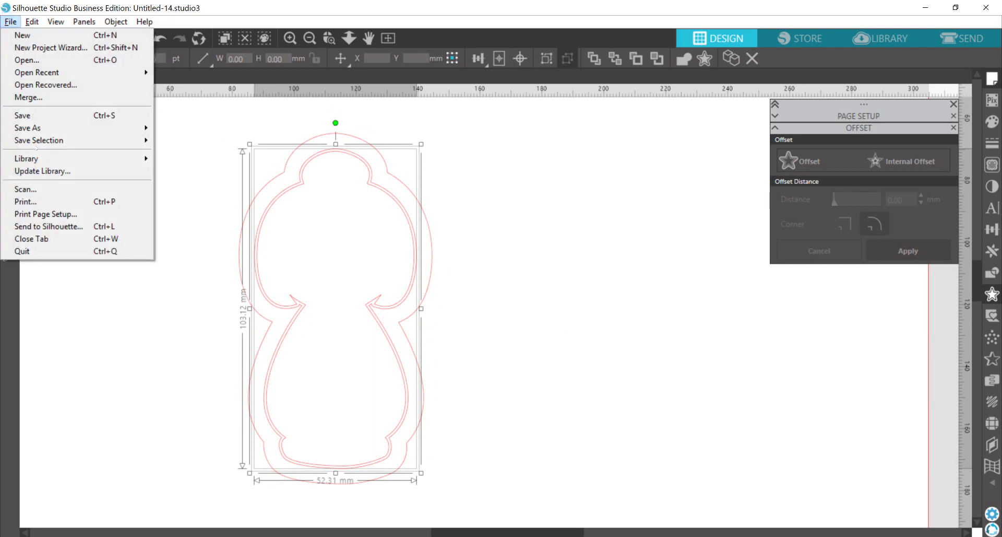
{"action": "mouse_move", "coordinate": [141, 140]}
{"action": "left_click", "coordinate": [179, 142]}
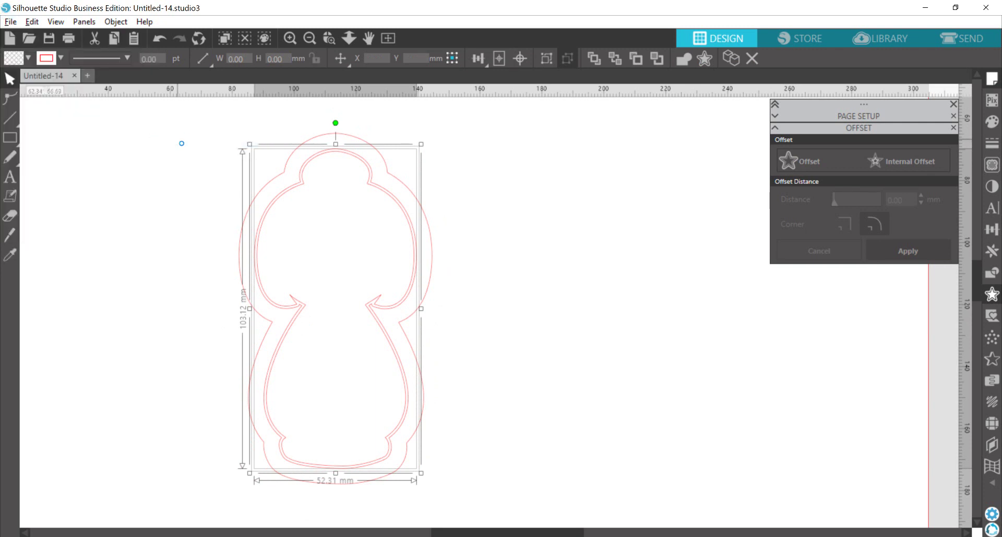
{"action": "type", "text": "ko"}
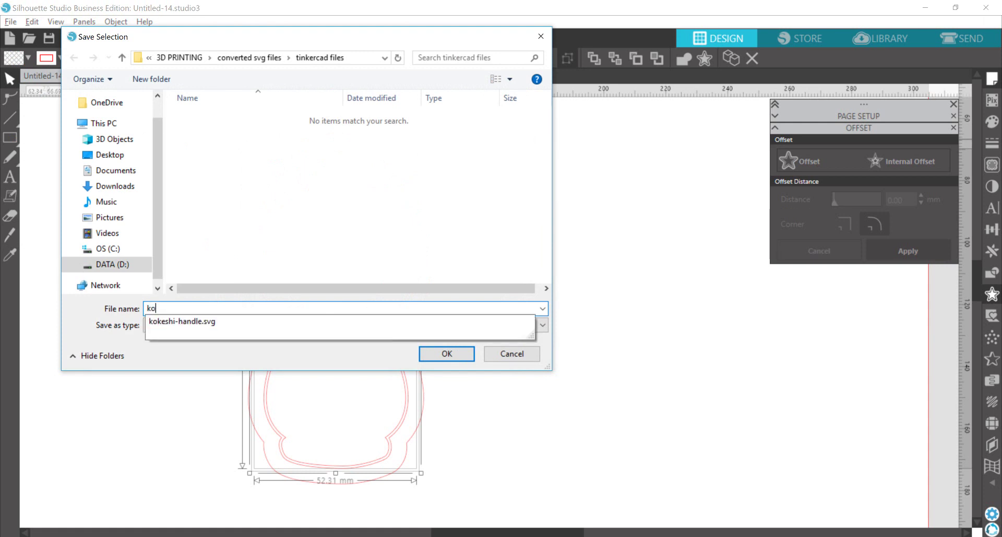
{"action": "type", "text": "keshi-edge"}
{"action": "key", "text": "Tab"}
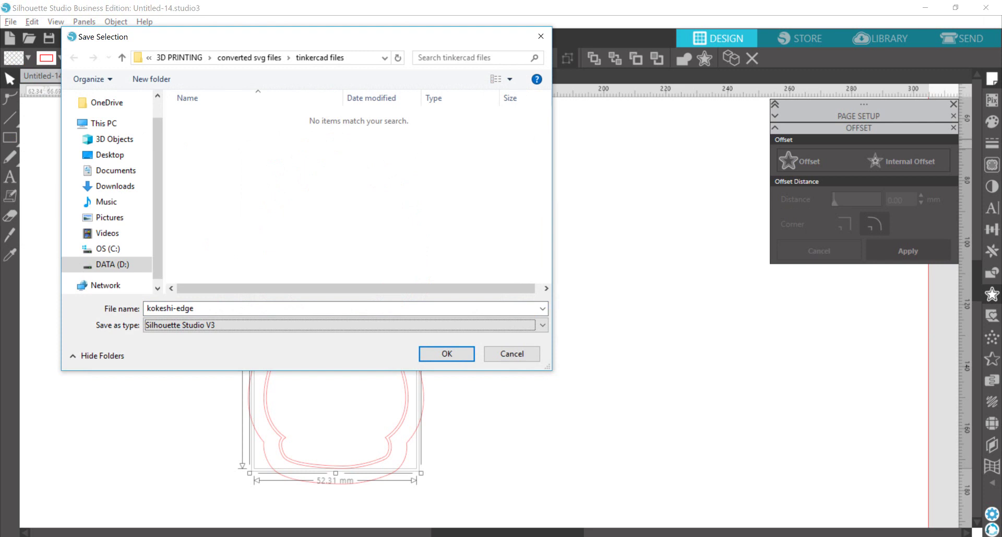
{"action": "left_click", "coordinate": [185, 325]}
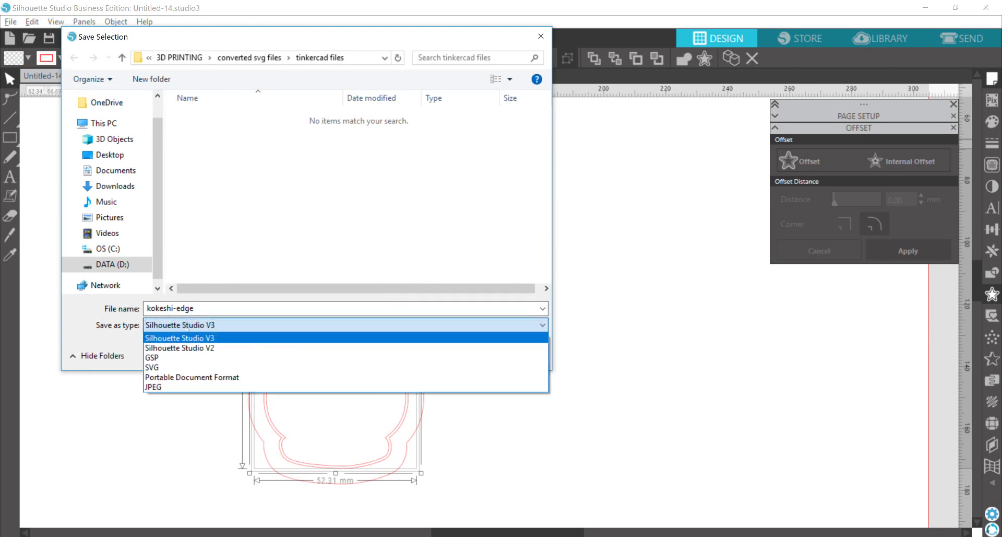
{"action": "left_click", "coordinate": [177, 367]}
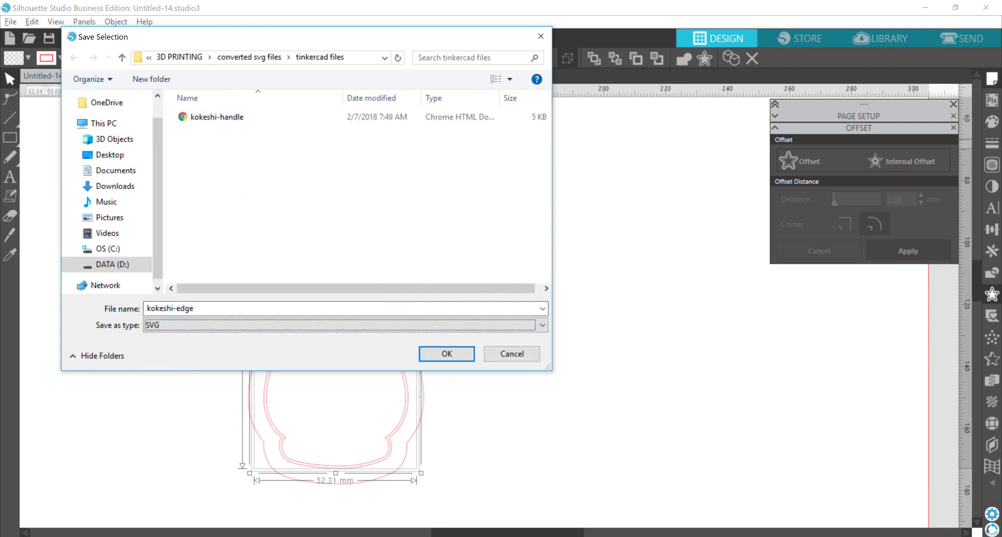
{"action": "left_click", "coordinate": [446, 354]}
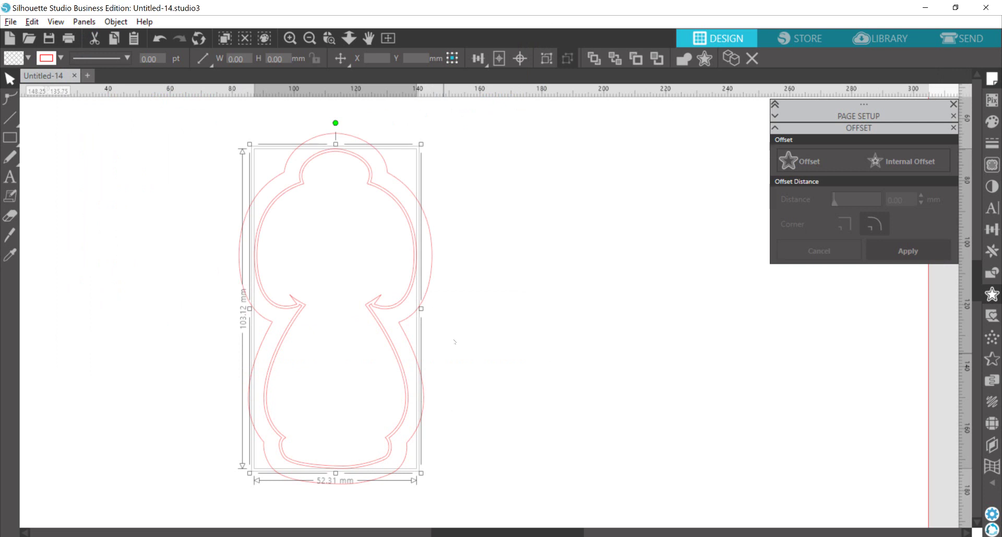
Step: Reset to the home view and choose kokeshi-handle.svg for import into Tinkercad
{"action": "left_click", "coordinate": [456, 339]}
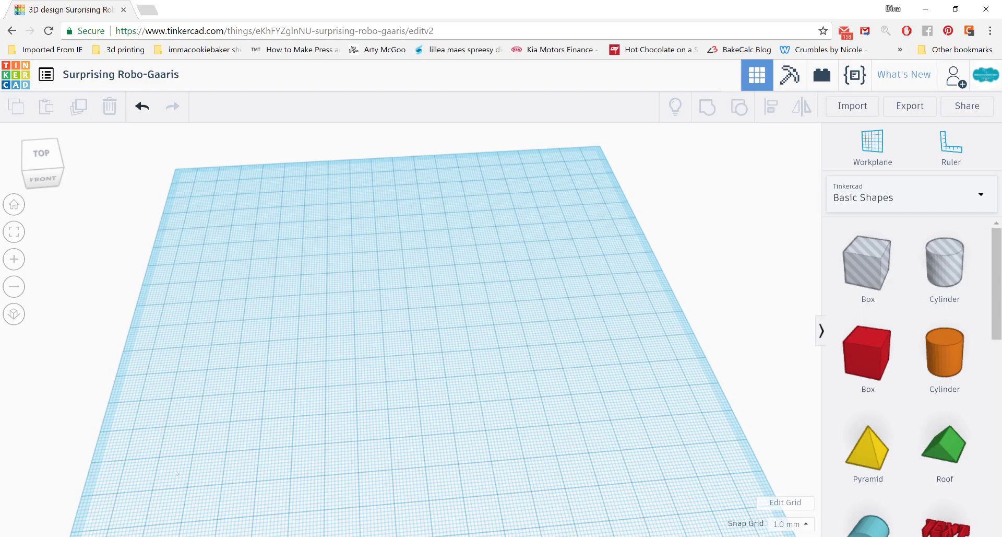
{"action": "left_click", "coordinate": [14, 204]}
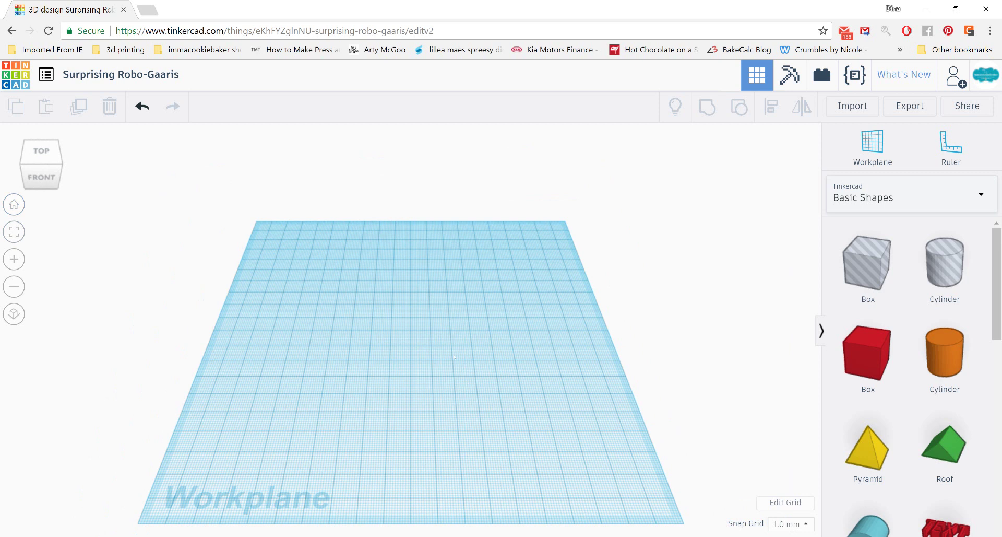
{"action": "left_click", "coordinate": [852, 106]}
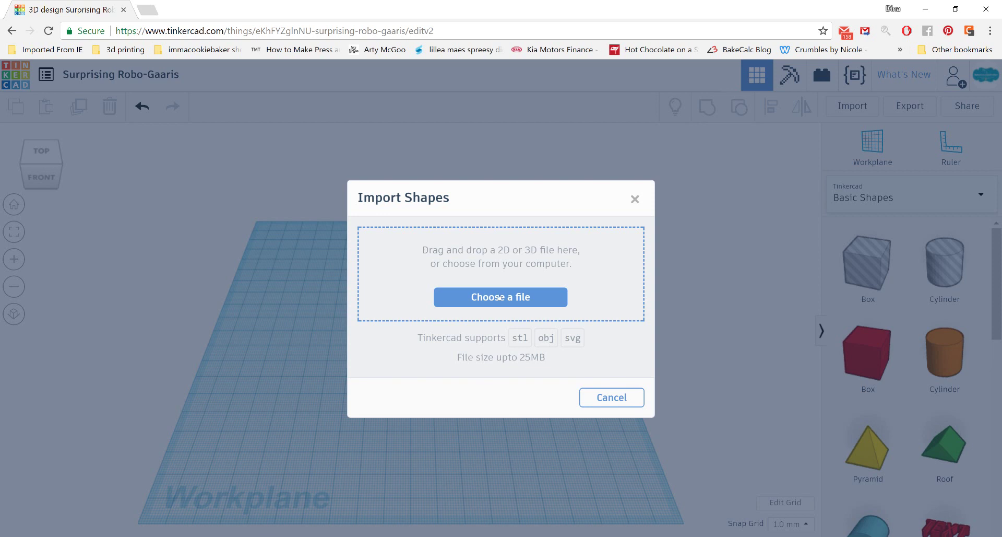
{"action": "left_click", "coordinate": [500, 297]}
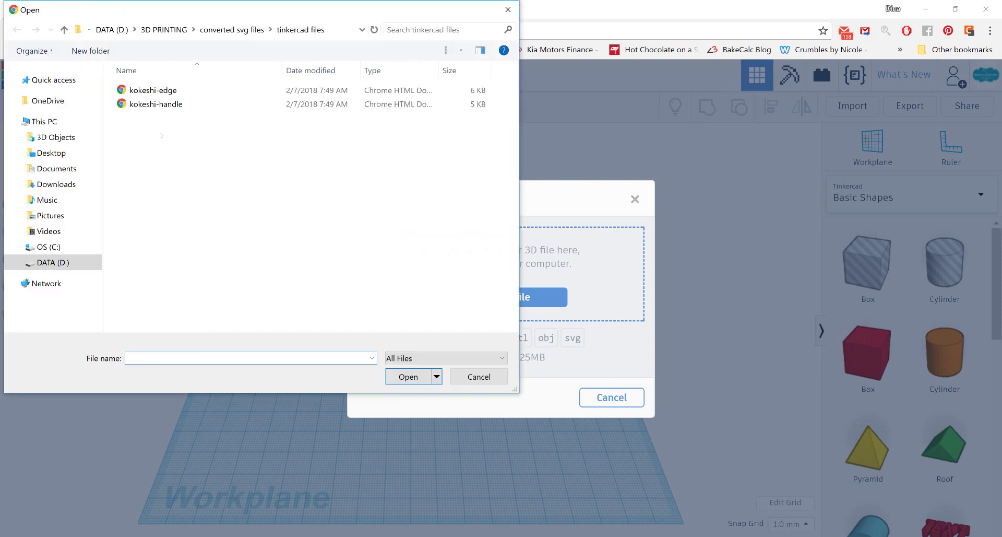
{"action": "double_click", "coordinate": [168, 105]}
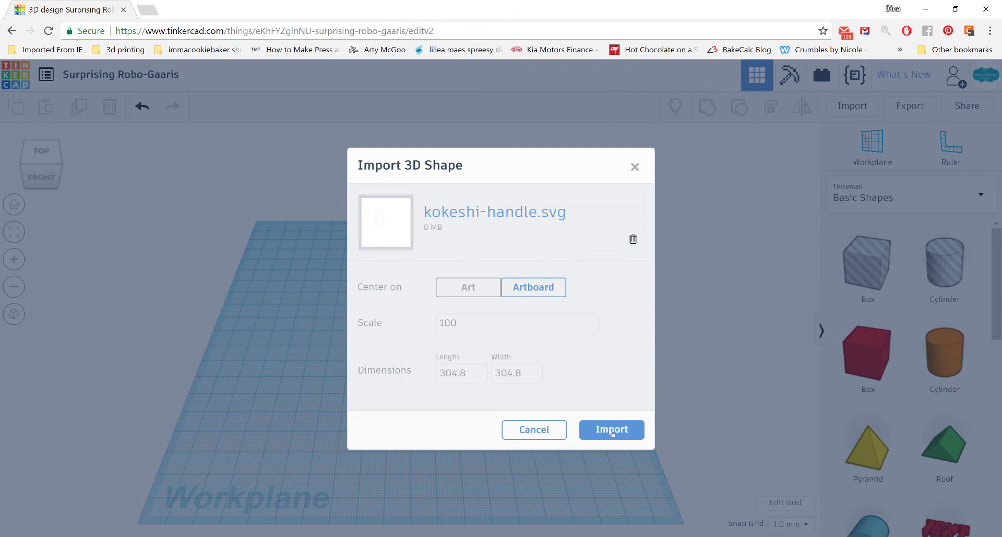
Step: Import kokeshi-handle onto the workplane and select it to edit its height
{"action": "left_click", "coordinate": [612, 429]}
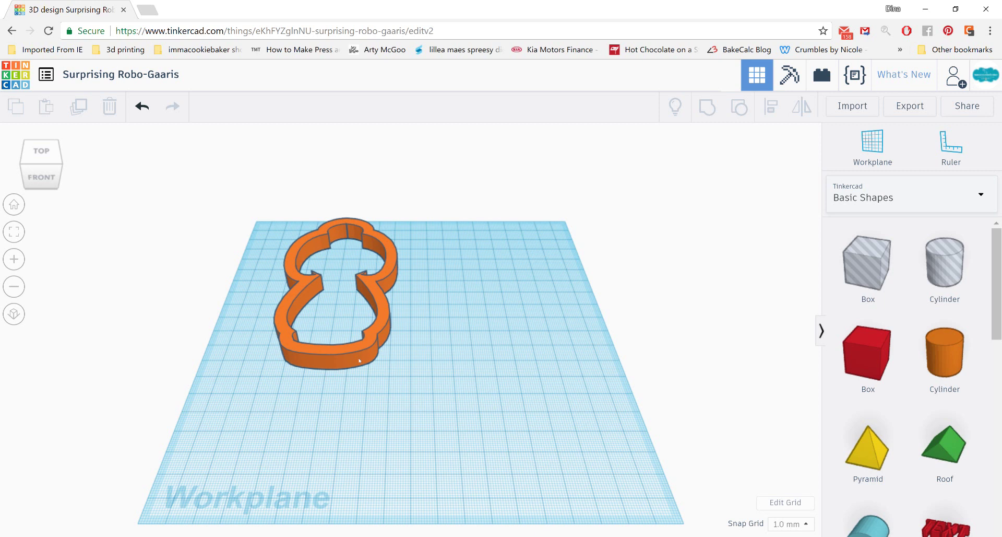
{"action": "left_click", "coordinate": [359, 361]}
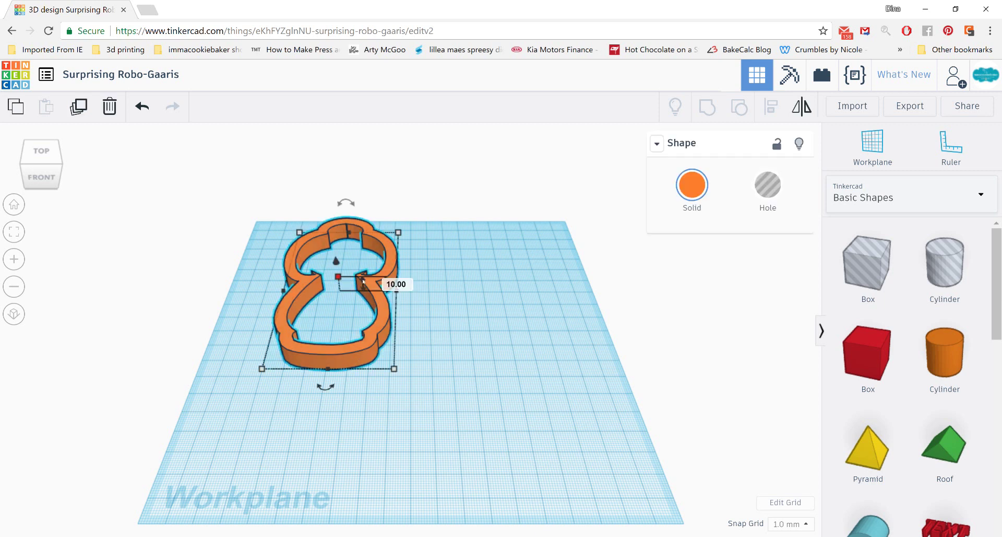
{"action": "left_click", "coordinate": [389, 281]}
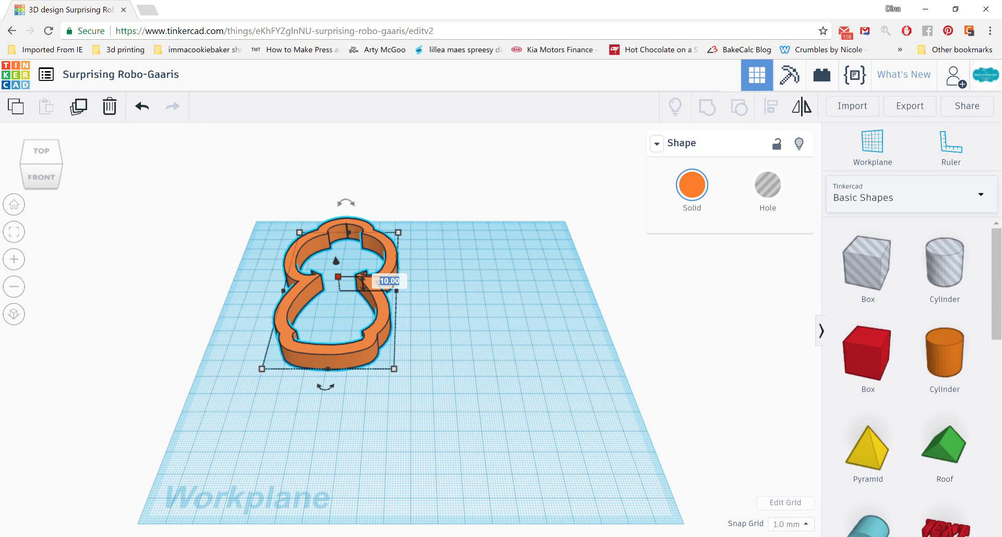
Step: Lower the handle shape's height to 5 mm
{"action": "type", "text": "5"}
{"action": "key", "text": "Return"}
{"action": "left_click", "coordinate": [506, 316]}
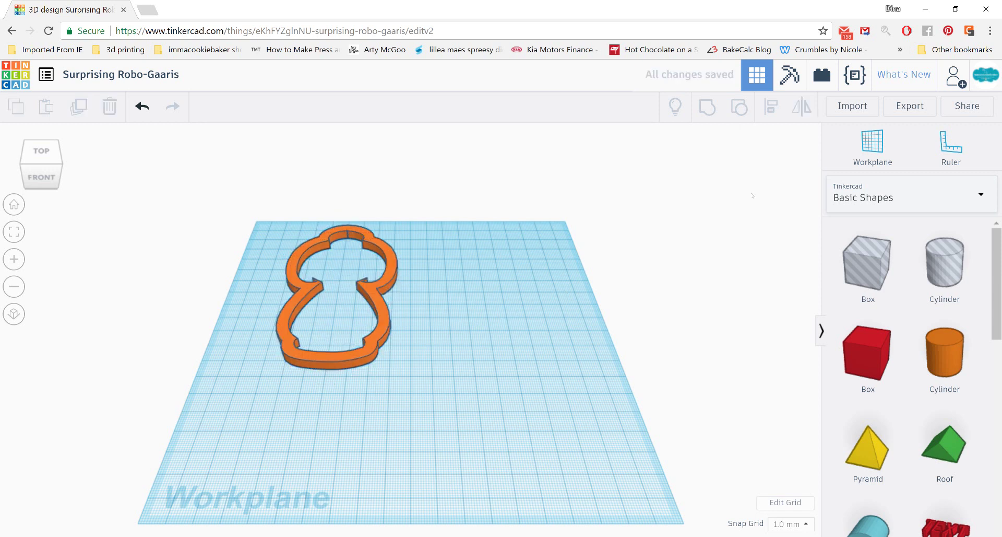
Step: Import the kokeshi-edge SVG onto the workplane
{"action": "left_click", "coordinate": [853, 106]}
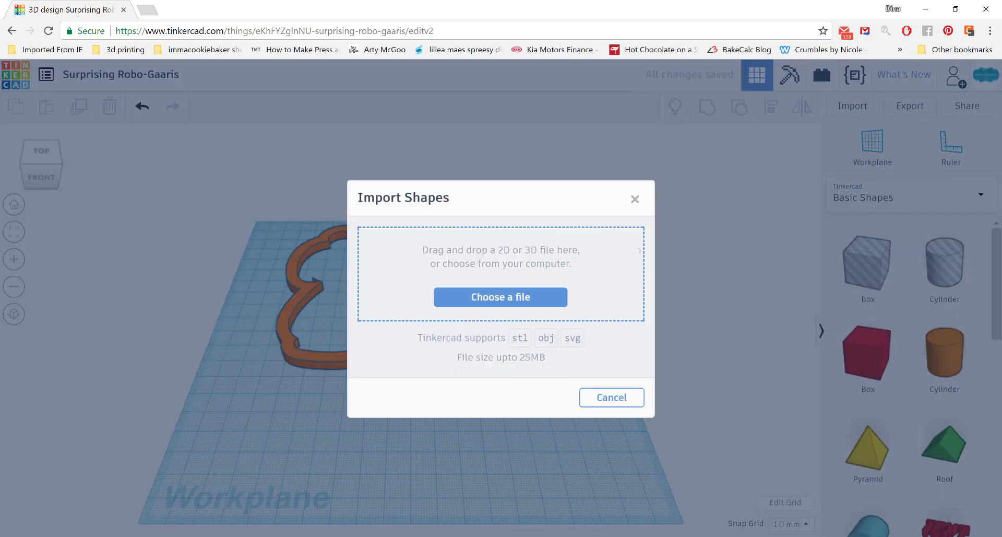
{"action": "left_click", "coordinate": [517, 296]}
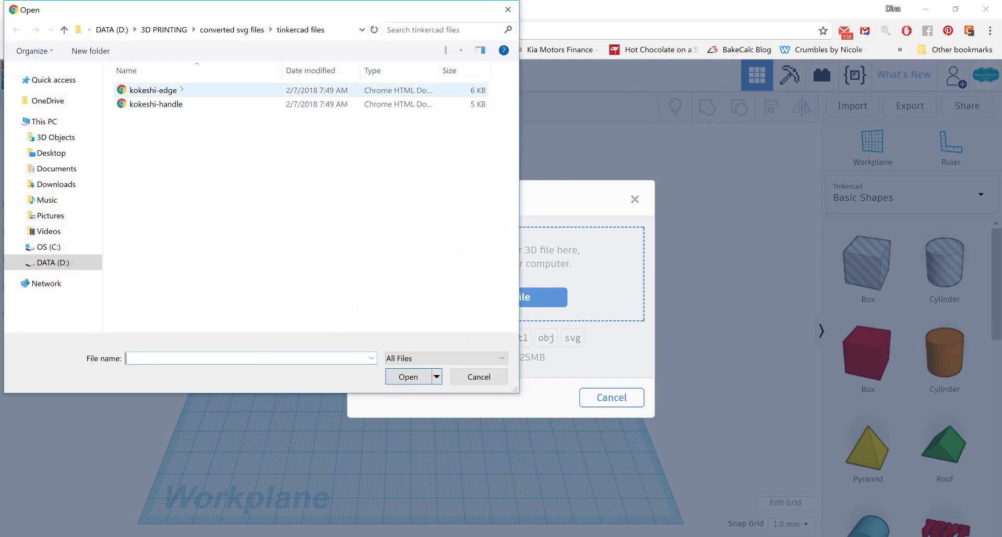
{"action": "left_click", "coordinate": [167, 90]}
{"action": "left_click", "coordinate": [410, 376]}
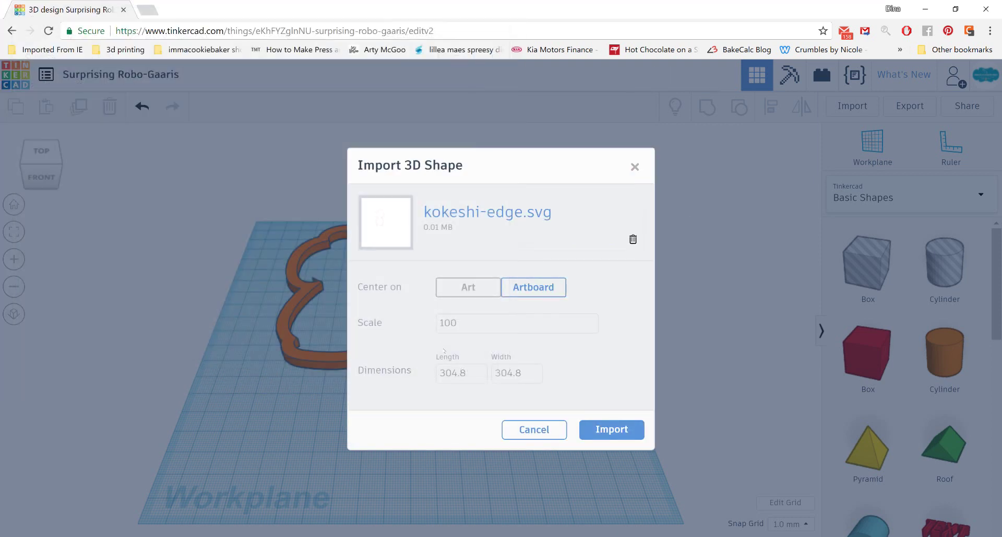
{"action": "left_click", "coordinate": [601, 426]}
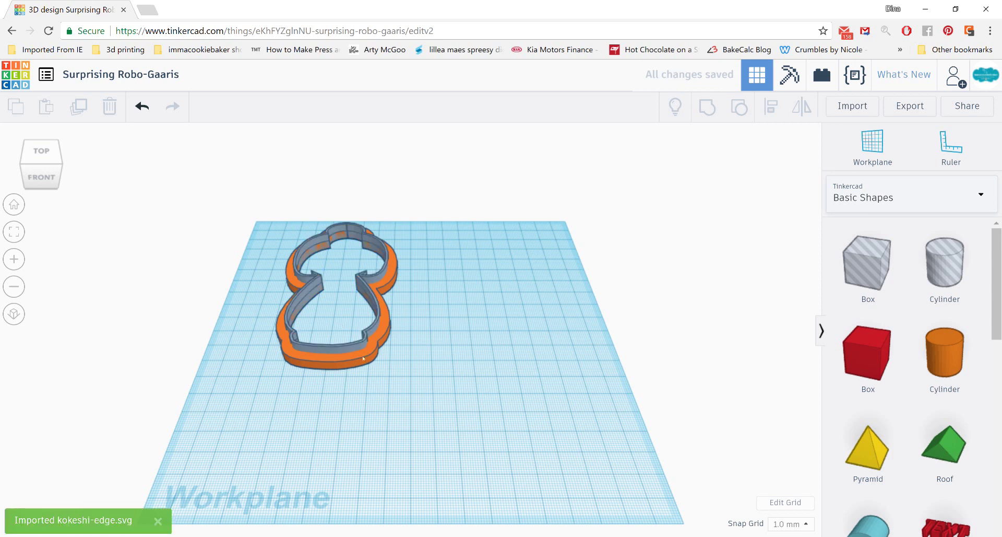
Step: Set the kokeshi-edge outline's wall height to 18 mm
{"action": "left_click", "coordinate": [347, 349]}
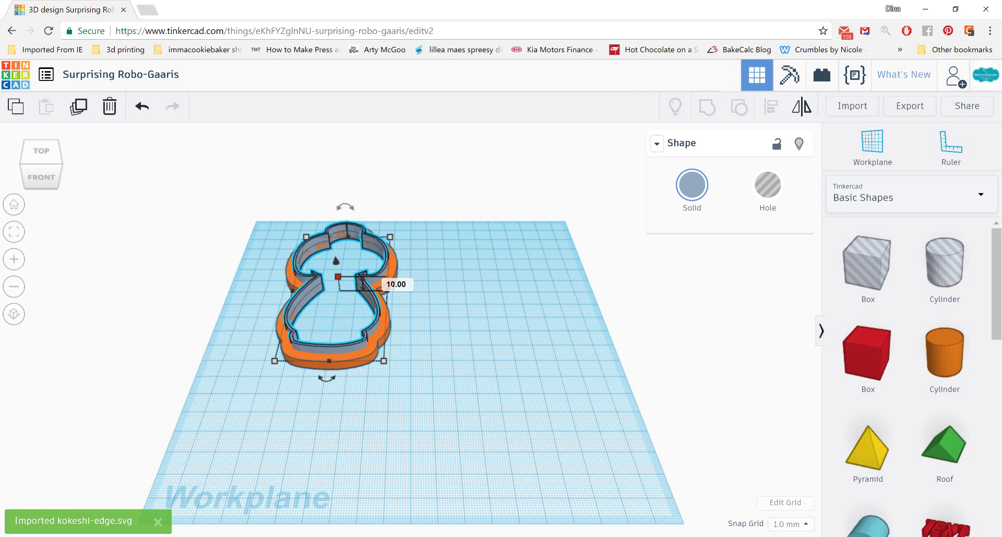
{"action": "left_click", "coordinate": [401, 285]}
{"action": "type", "text": "18"}
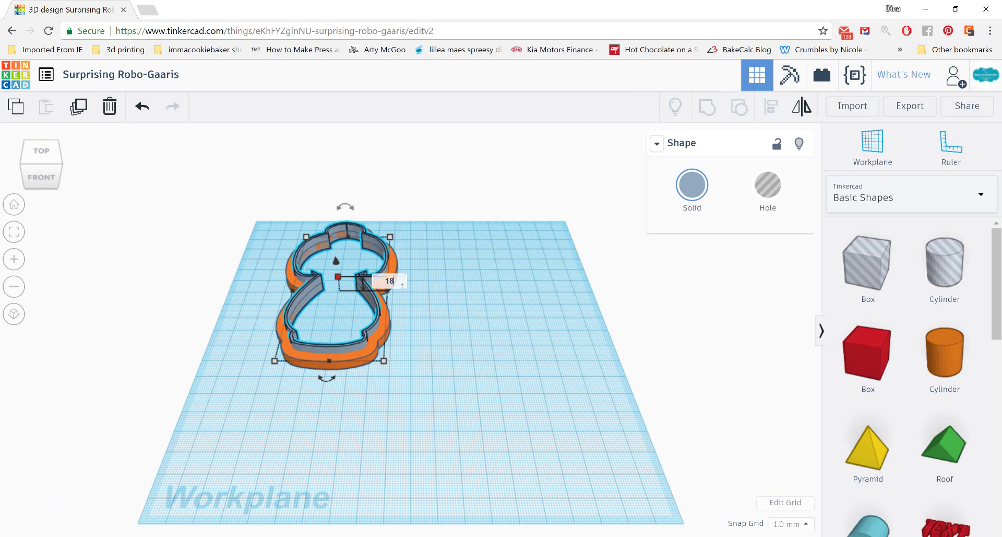
{"action": "key", "text": "Return"}
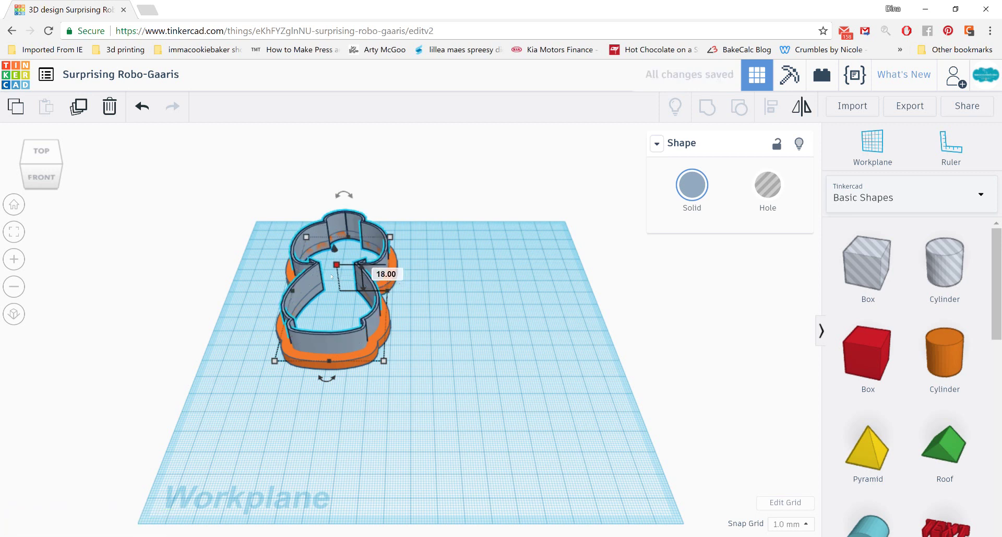
{"action": "mouse_move", "coordinate": [336, 265]}
{"action": "left_mouse_down"}
{"action": "mouse_move", "coordinate": [336, 255]}
{"action": "mouse_move", "coordinate": [343, 268]}
{"action": "left_mouse_up"}
Step: Select both the edge outline and handle and group them into one shape
{"action": "left_click", "coordinate": [427, 336]}
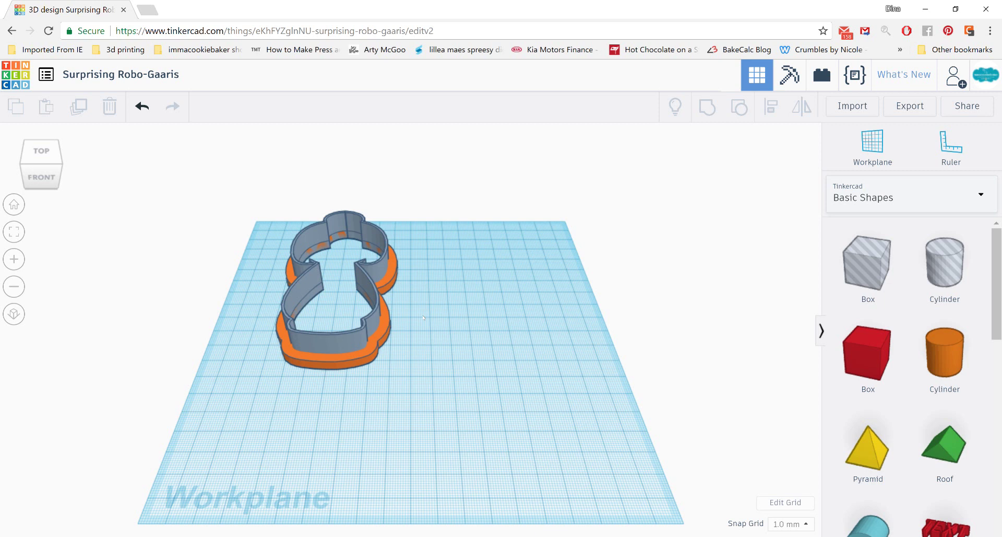
{"action": "key", "text": "ctrl+a"}
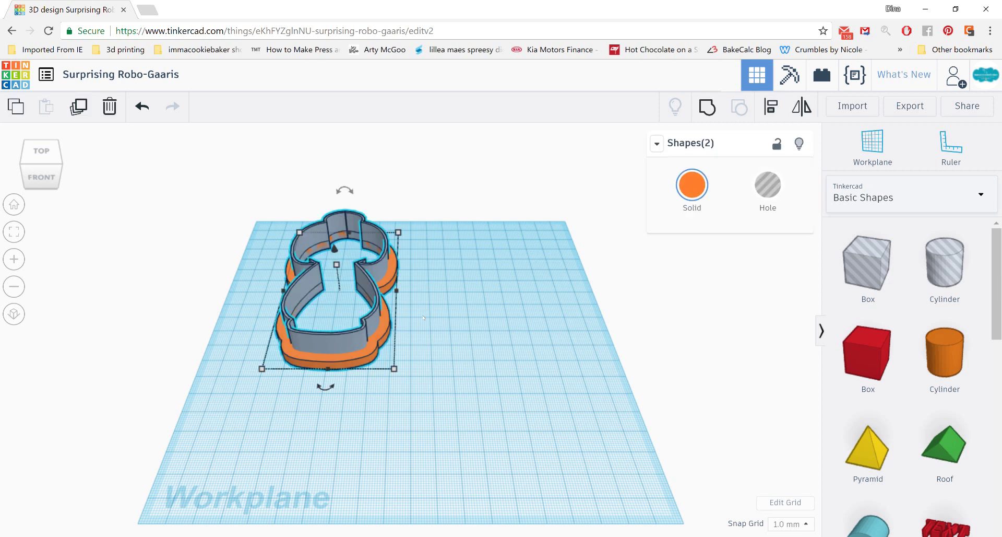
{"action": "left_click", "coordinate": [710, 110]}
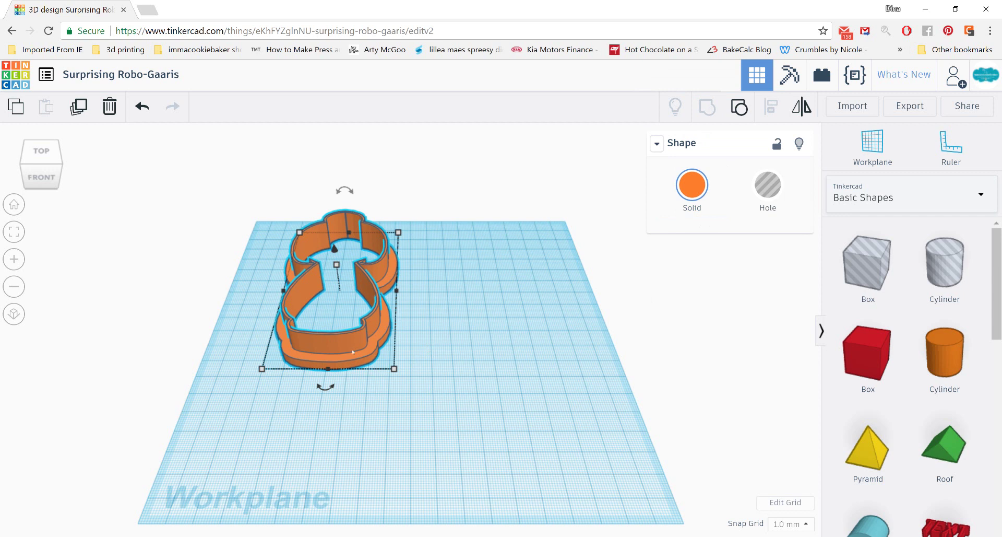
Step: Move the cutter, place a ruler beside it, and set its width to 62.30 mm
{"action": "left_click_drag", "start_coordinate": [353, 351], "coordinate": [413, 389]}
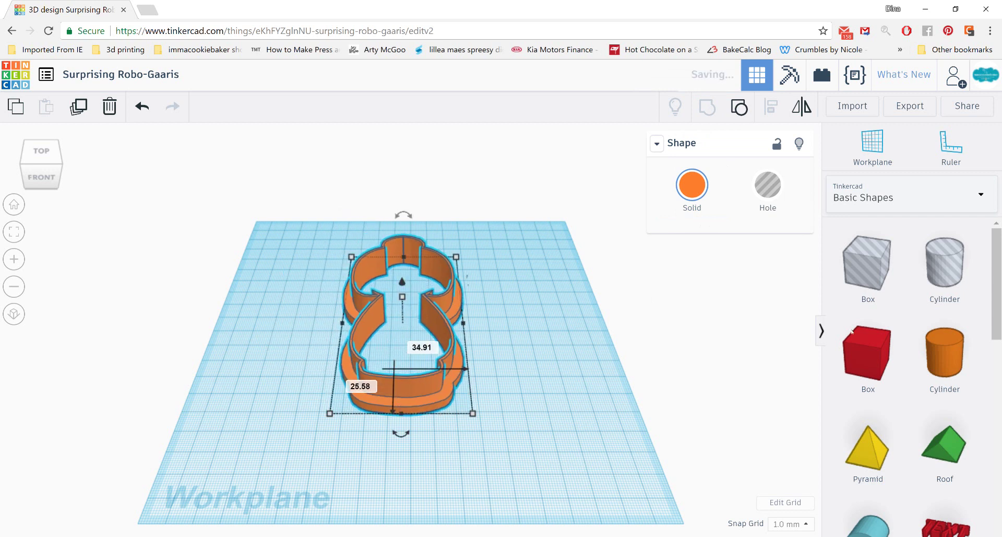
{"action": "left_click", "coordinate": [958, 149]}
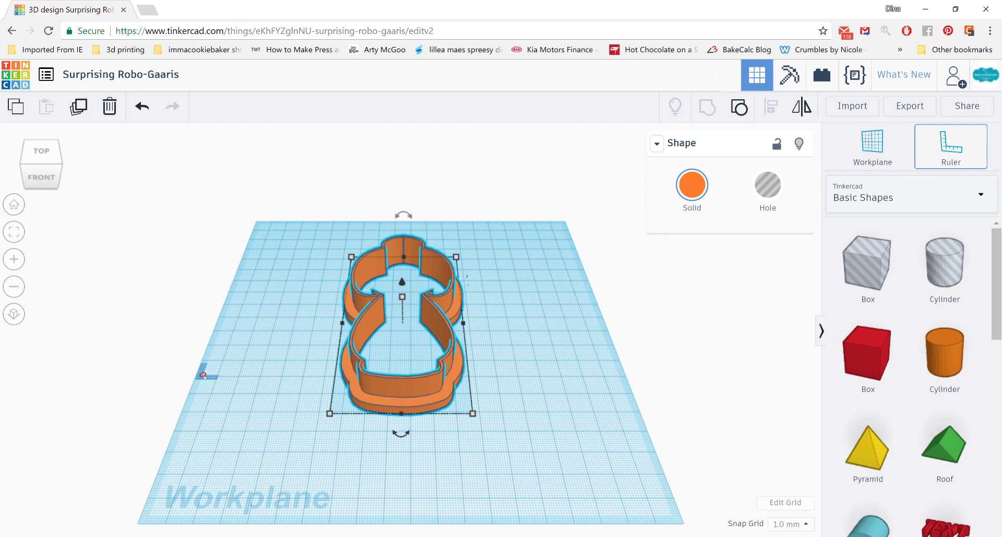
{"action": "left_click", "coordinate": [203, 375]}
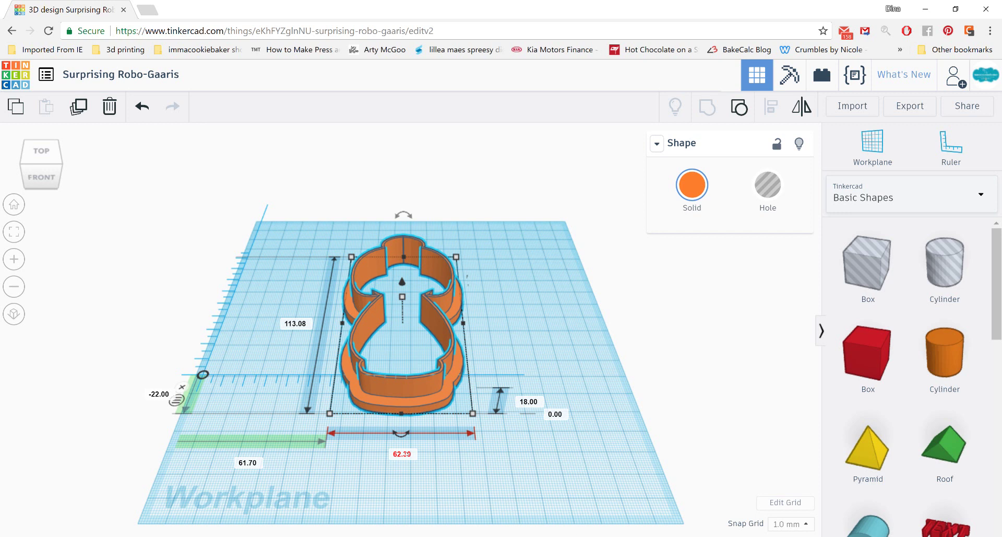
{"action": "key", "text": "Return"}
Step: Switch to Silhouette Studio and select all doll outline shapes to read their overall size
{"action": "mouse_move", "coordinate": [274, 536]}
{"action": "left_click", "coordinate": [274, 496]}
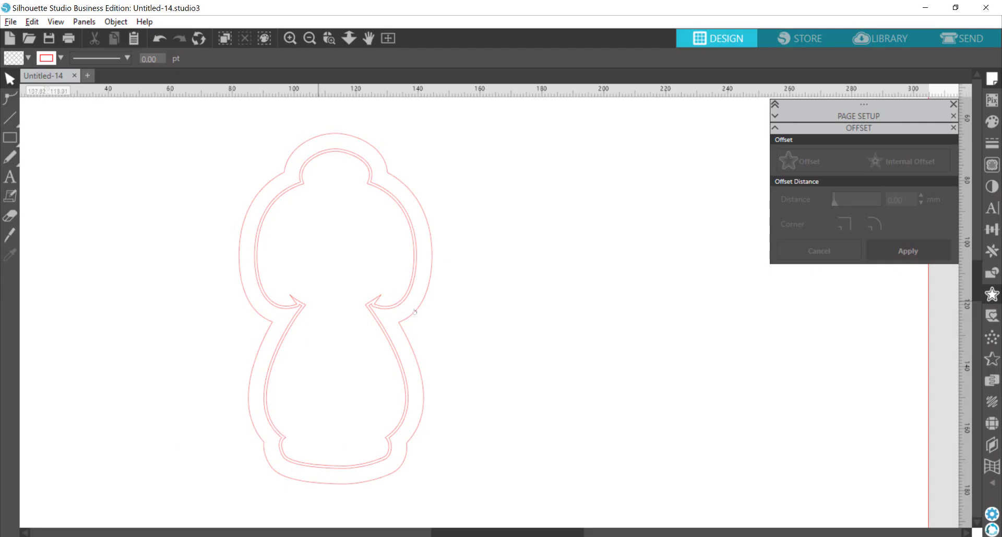
{"action": "key", "text": "ctrl+a"}
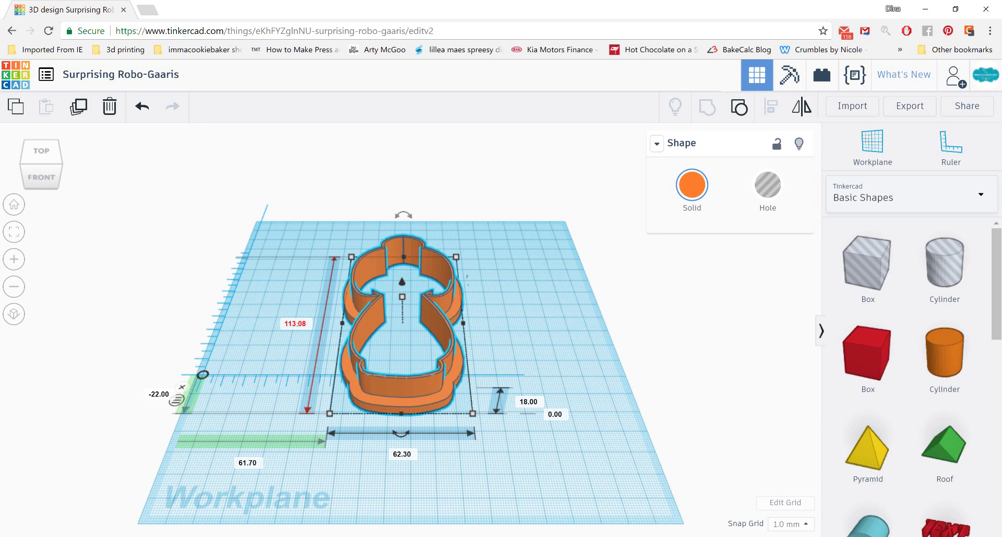
Step: Change the cutter's length from 113.08 to 113.21 mm and remove the ruler
{"action": "left_click", "coordinate": [295, 323]}
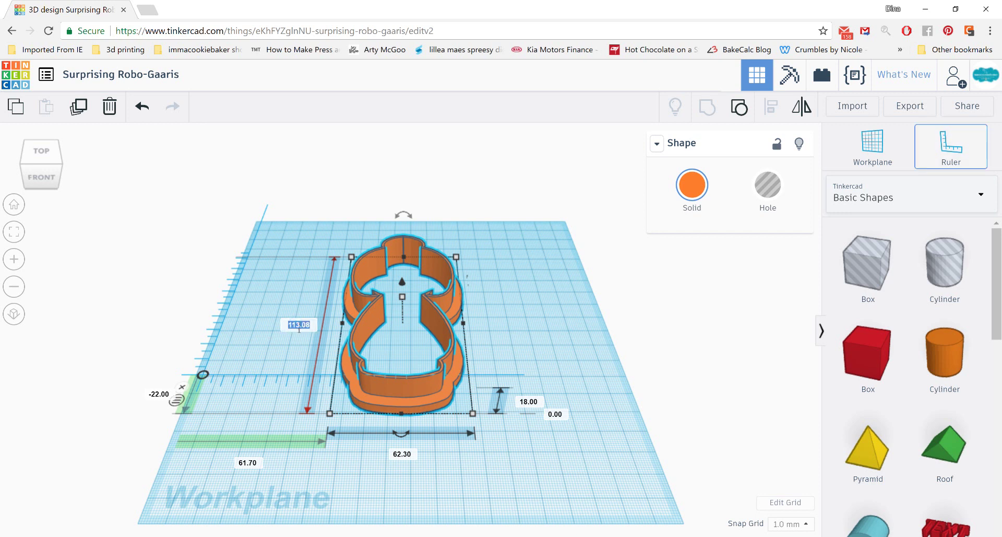
{"action": "type", "text": "113.21"}
{"action": "key", "text": "Return"}
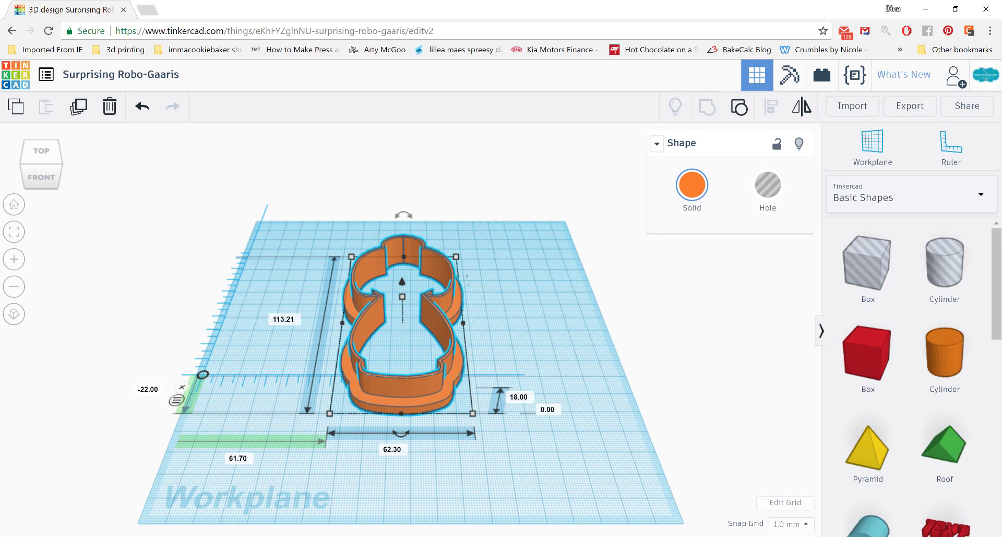
{"action": "left_click", "coordinate": [182, 387]}
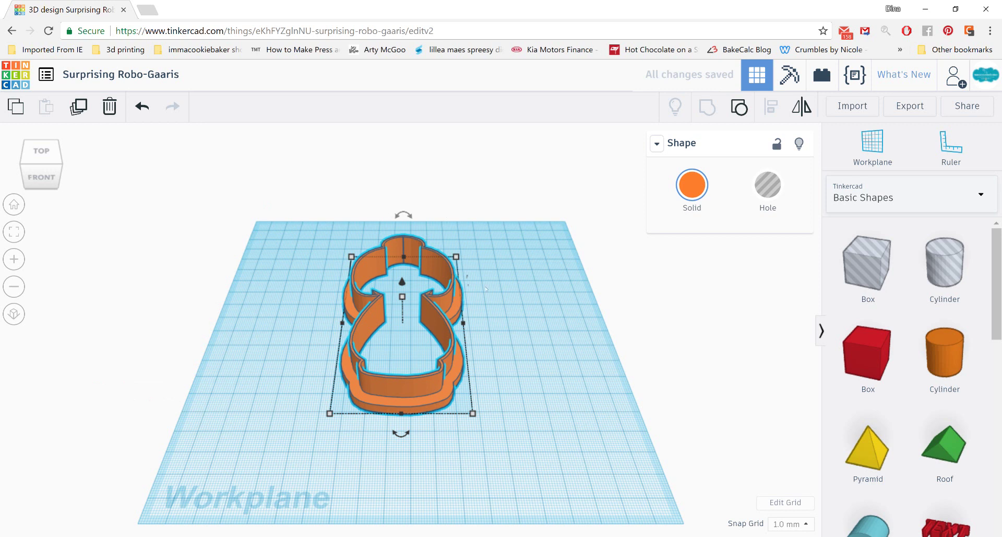
Step: Export the selected cookie cutter shape as an .STL download
{"action": "left_click", "coordinate": [911, 107]}
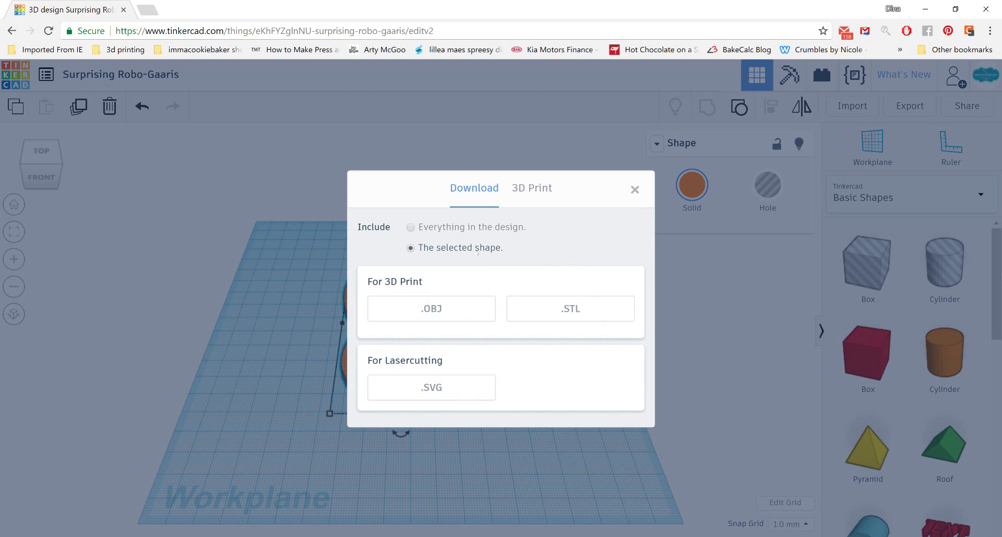
{"action": "left_click", "coordinate": [573, 316]}
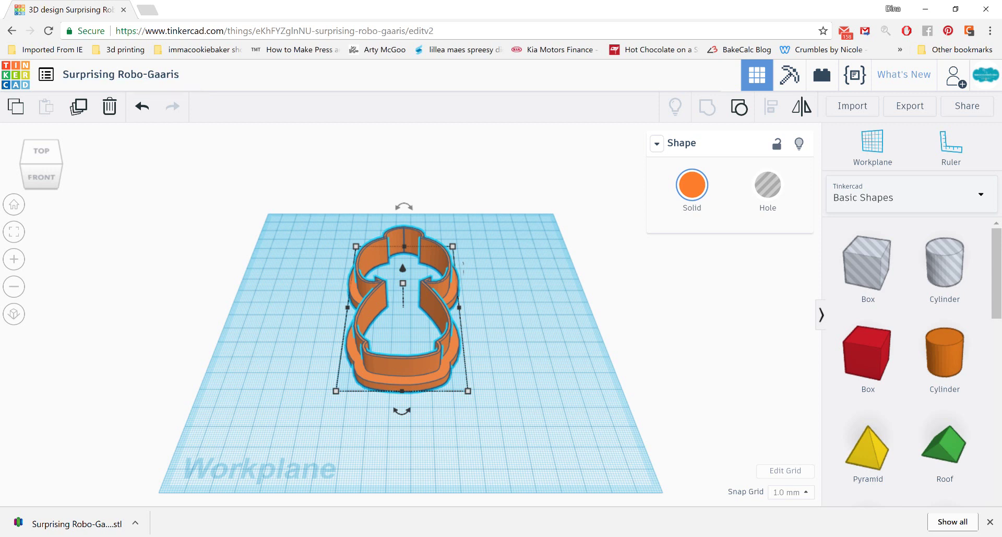
{"action": "mouse_move", "coordinate": [566, 536]}
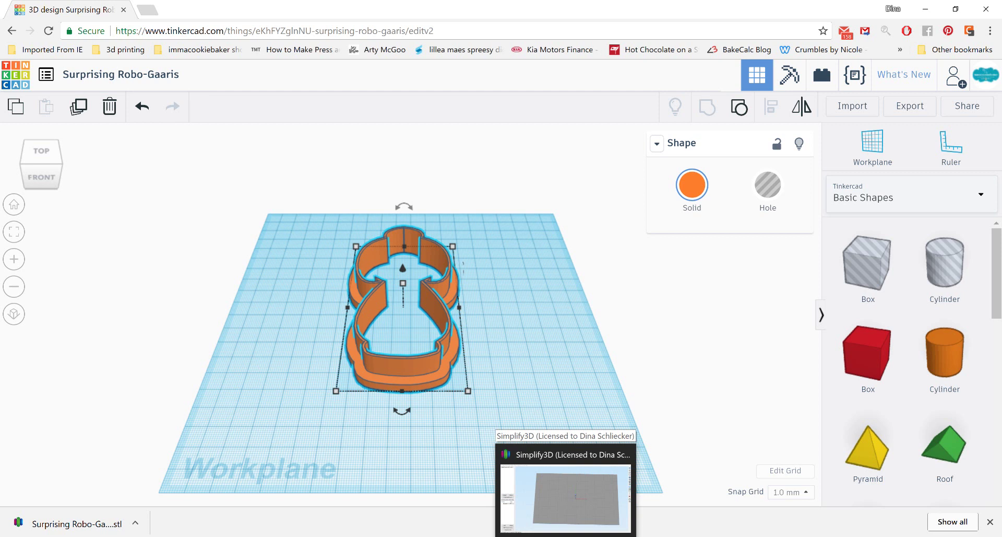
Step: Import the Surprising Robo-Gaaris STL from Downloads onto the Simplify3D build table (1454 triangles)
{"action": "left_click", "coordinate": [566, 496]}
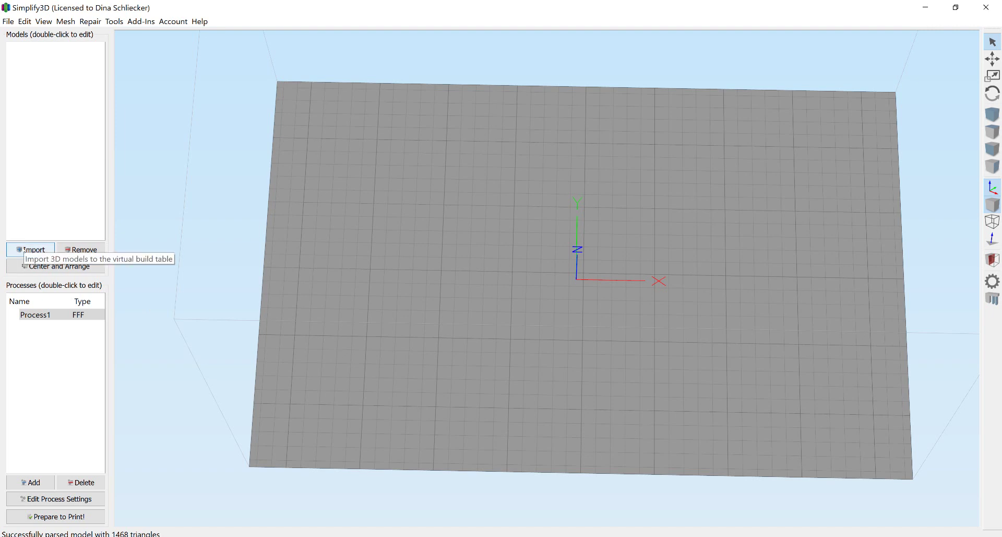
{"action": "left_click", "coordinate": [23, 251]}
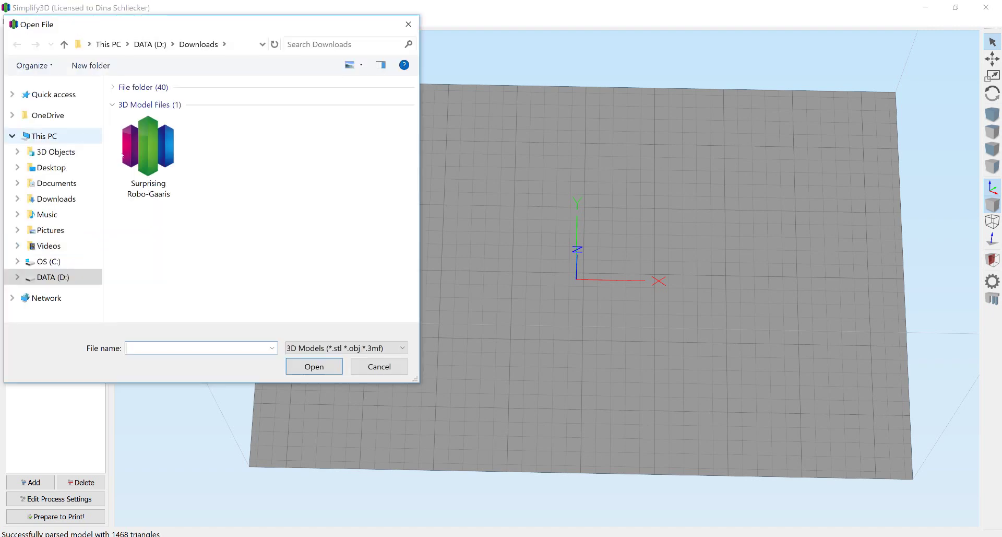
{"action": "double_click", "coordinate": [149, 157]}
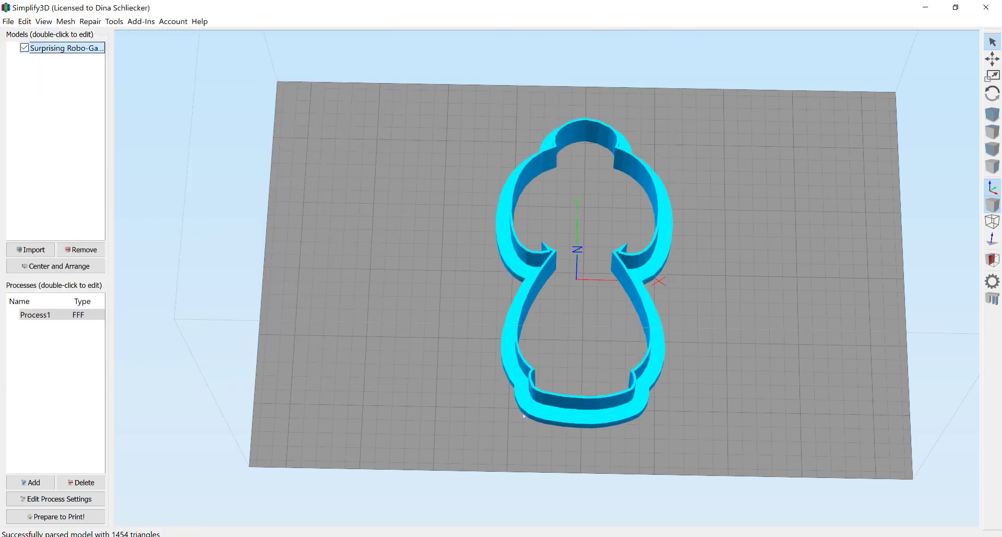
{"action": "scroll", "coordinate": [539, 386], "scroll_direction": "down", "scroll_amount": 2}
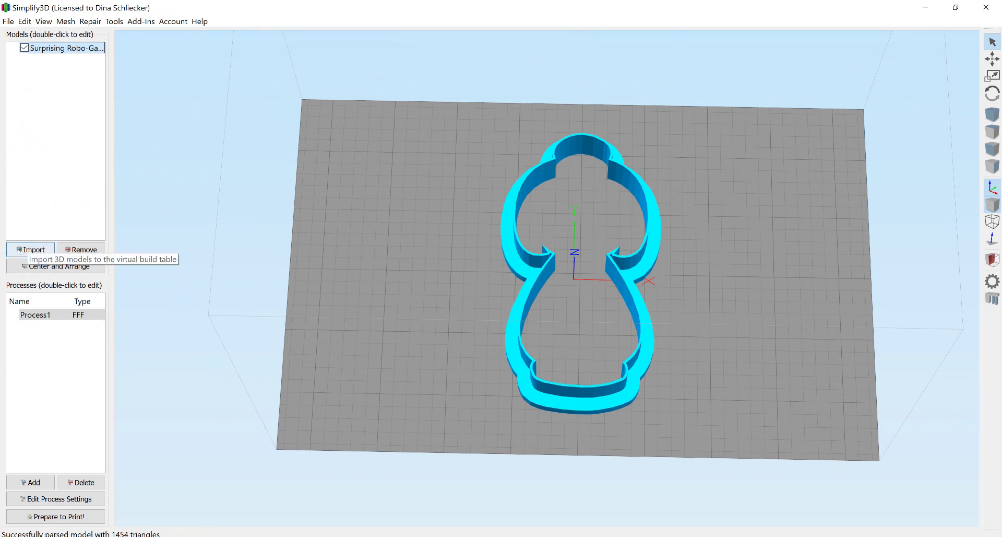
{"action": "left_click", "coordinate": [8, 21]}
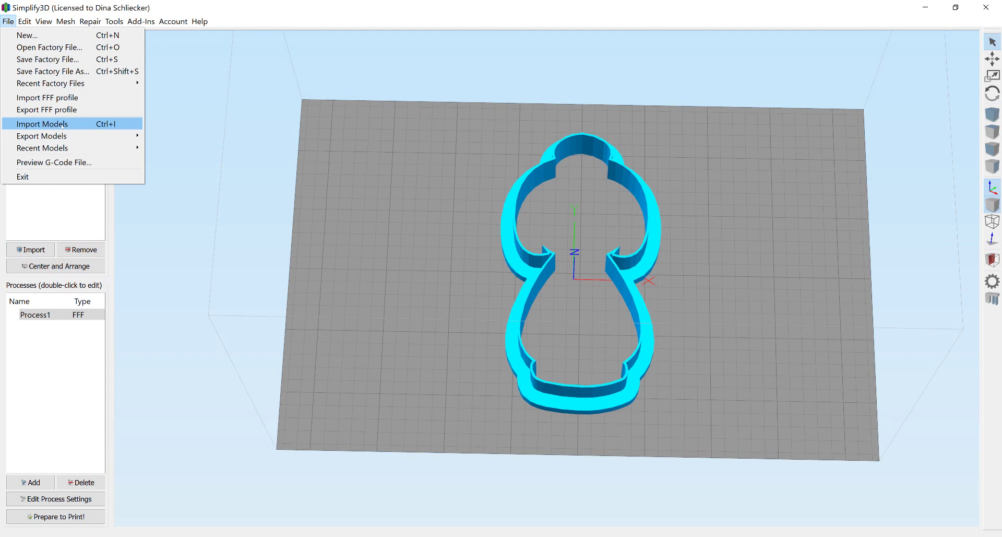
Step: Duplicate the selected cutter with Edit > Duplicate Models (one extra copy), then Center and Arrange both
{"action": "mouse_move", "coordinate": [44, 22]}
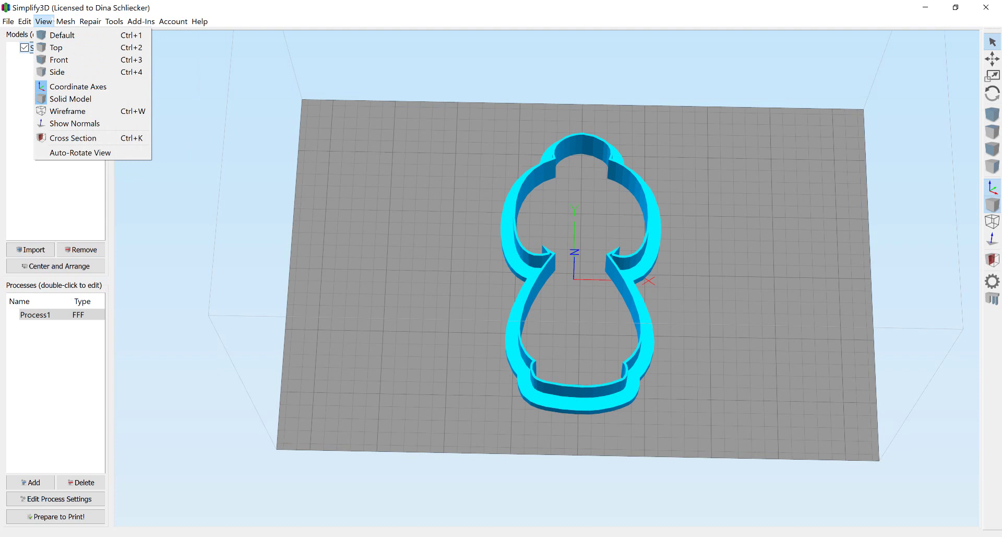
{"action": "left_click", "coordinate": [206, 233]}
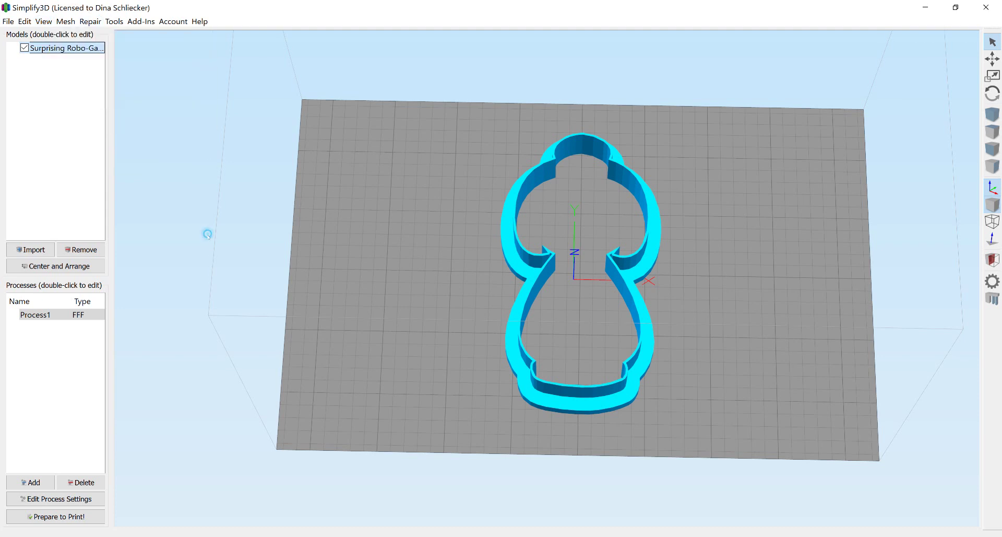
{"action": "left_click", "coordinate": [24, 22]}
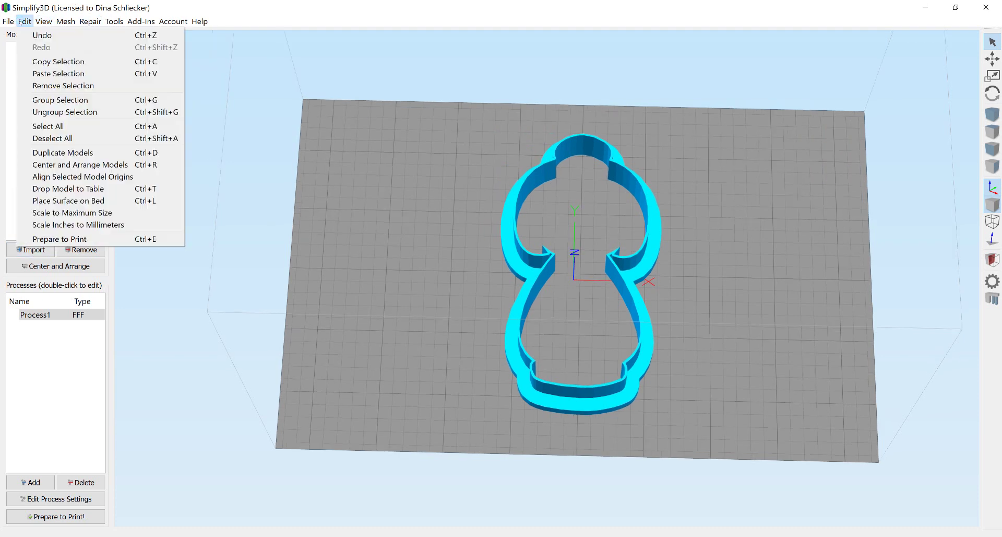
{"action": "left_click", "coordinate": [57, 153]}
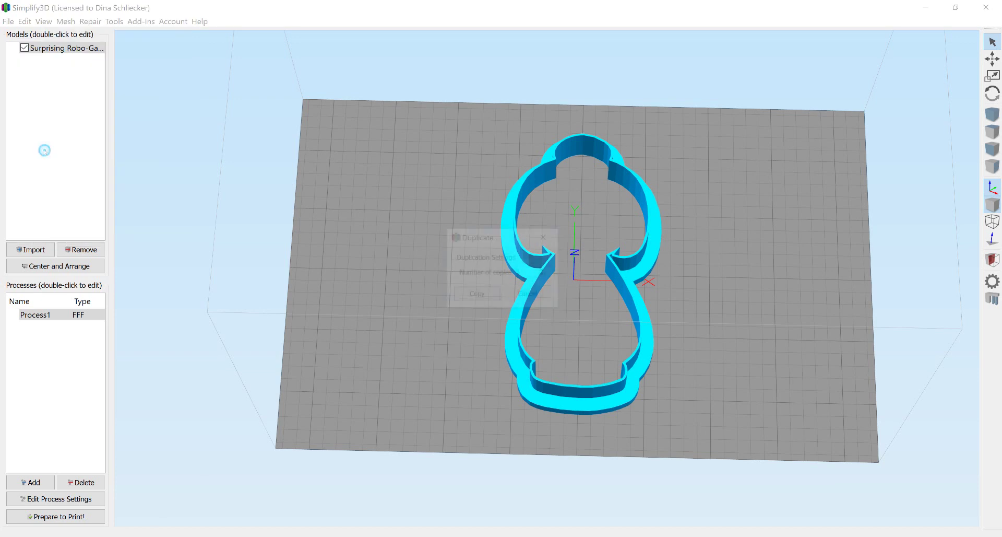
{"action": "left_click", "coordinate": [466, 295]}
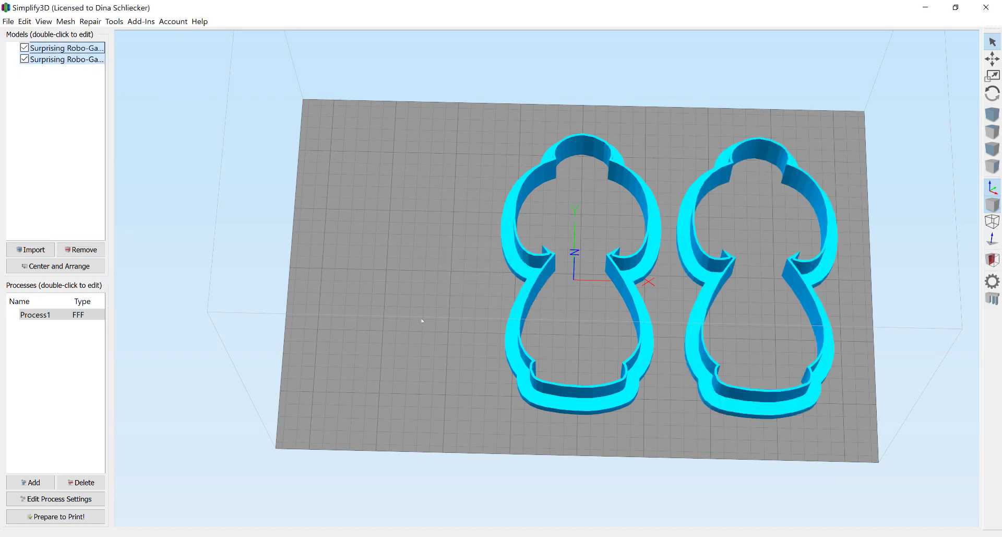
{"action": "left_click", "coordinate": [53, 266]}
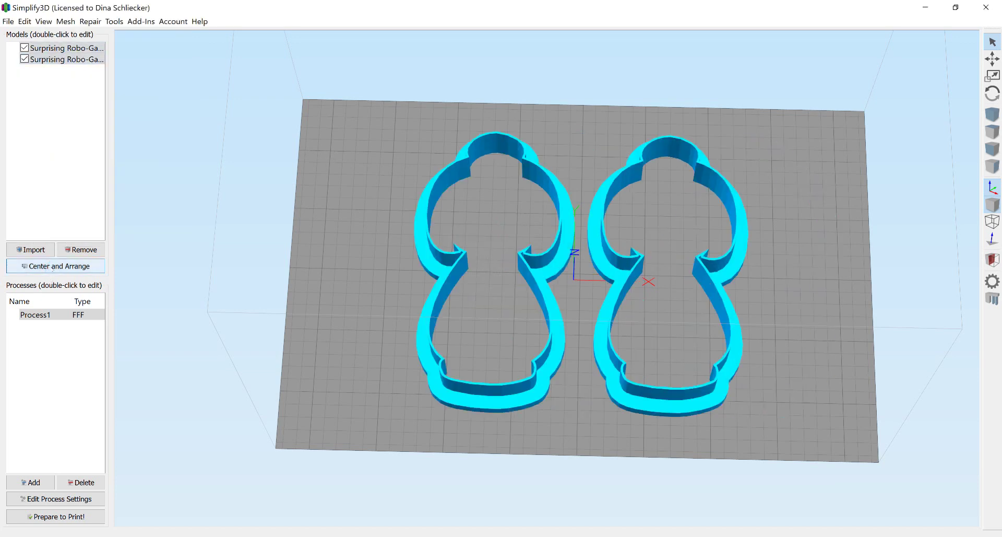